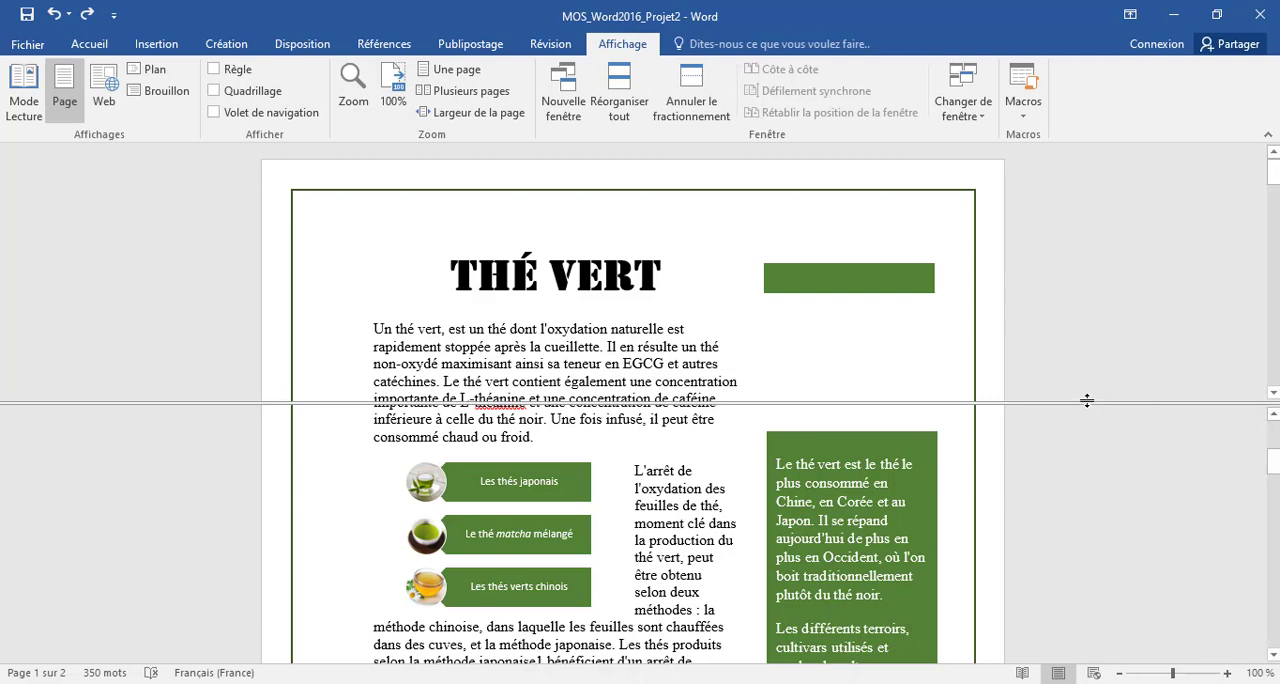
- Lower the window split to enlarge the upper pane and display the Tâche 1 instructions in the lower pane
drag(1088, 402, 1092, 579)
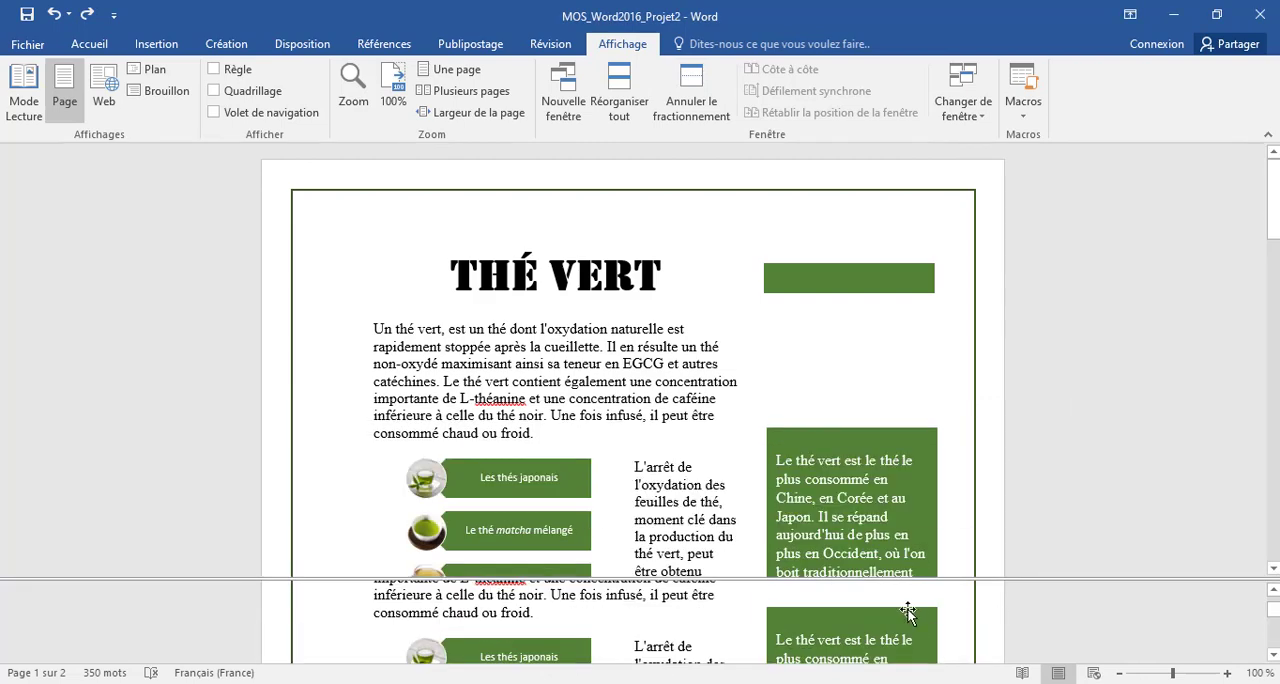
scroll(900, 610, down, 8)
scroll(897, 612, down, 4)
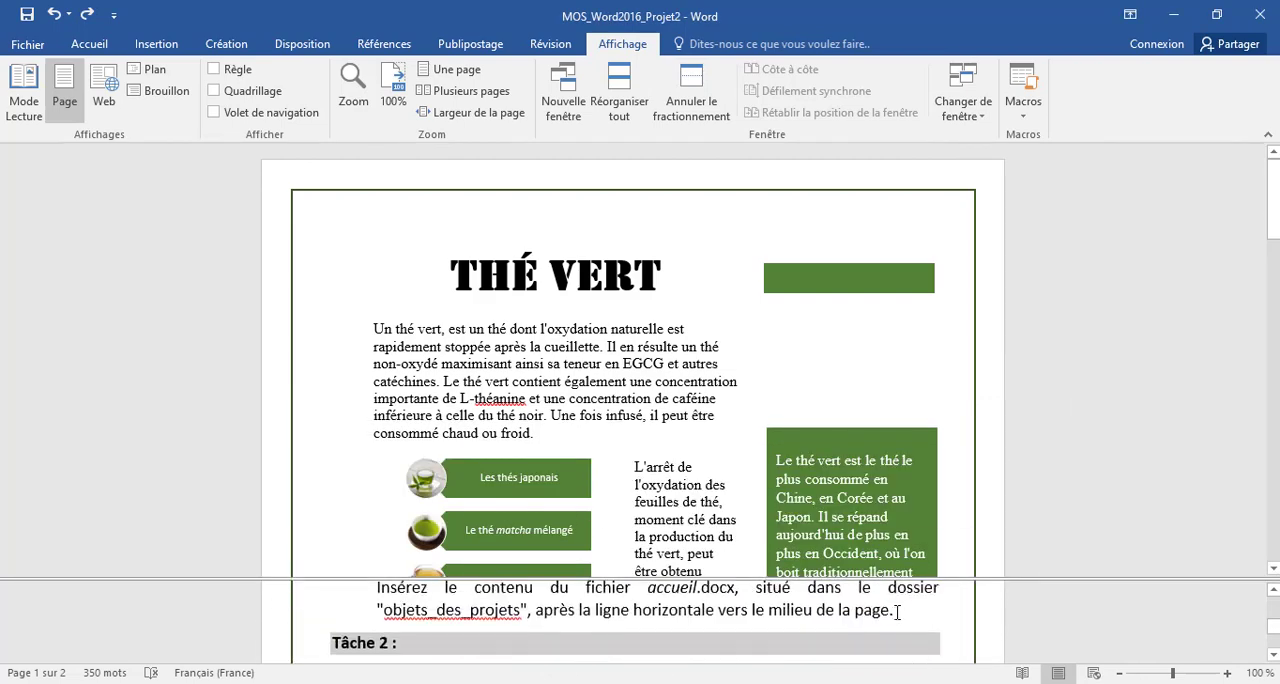
scroll(897, 612, up, 2)
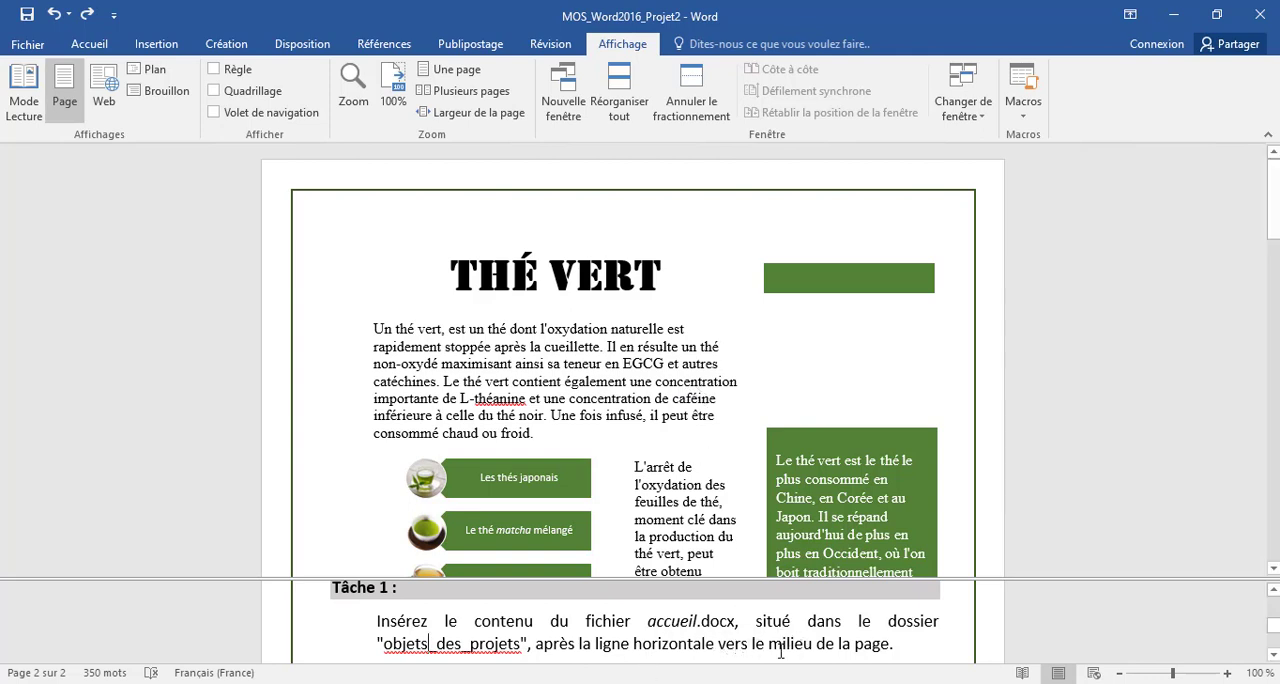
- Insert the text of the file accueil from the objets_des_projets folder just after the horizontal line near the middle of page 1
scroll(686, 392, down, 2)
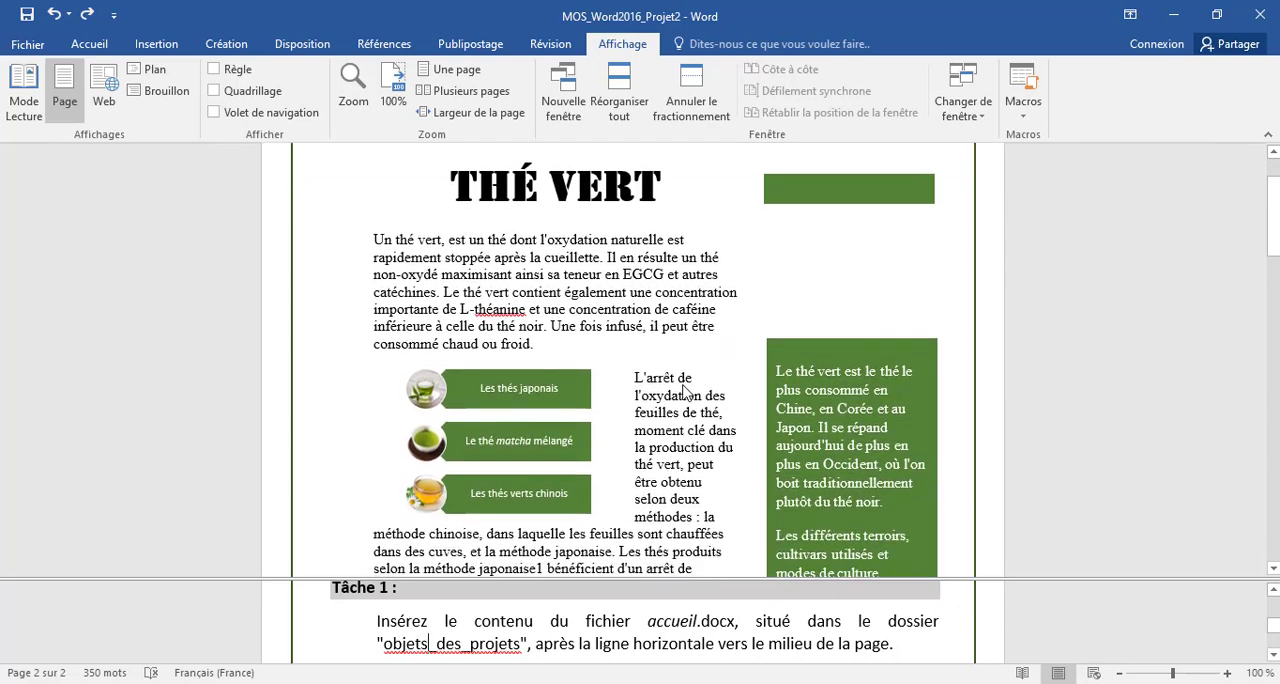
scroll(686, 392, down, 5)
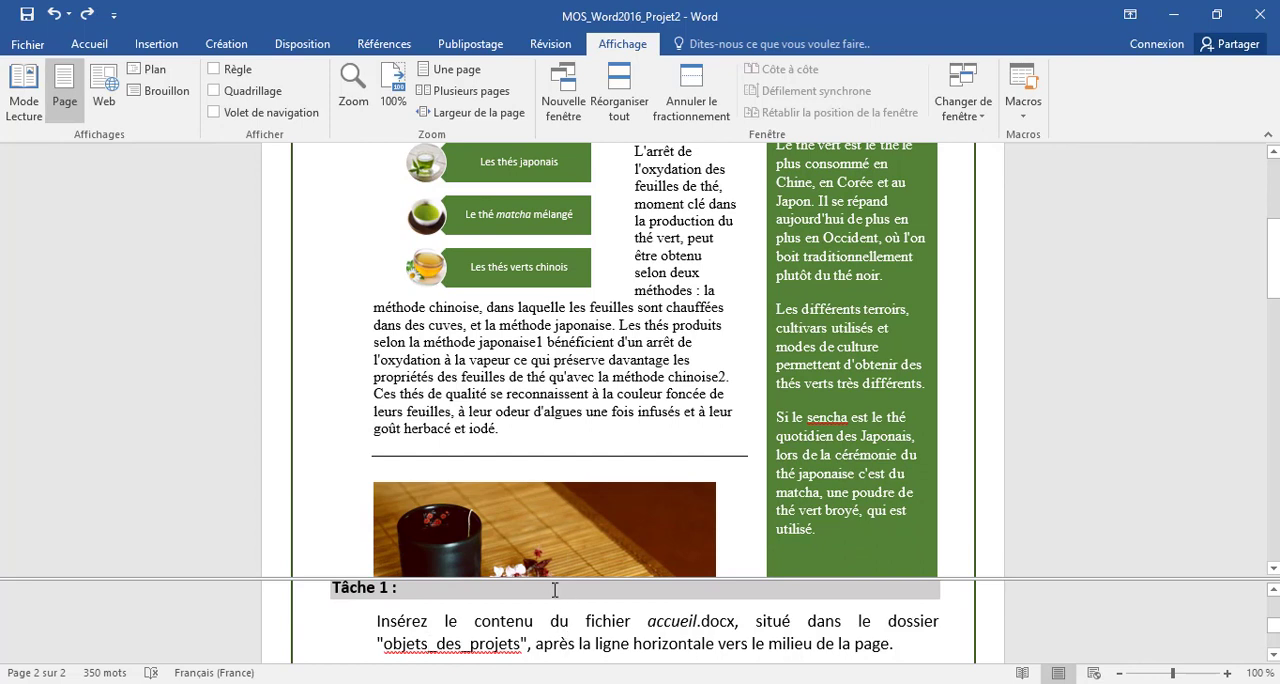
click(451, 467)
click(160, 48)
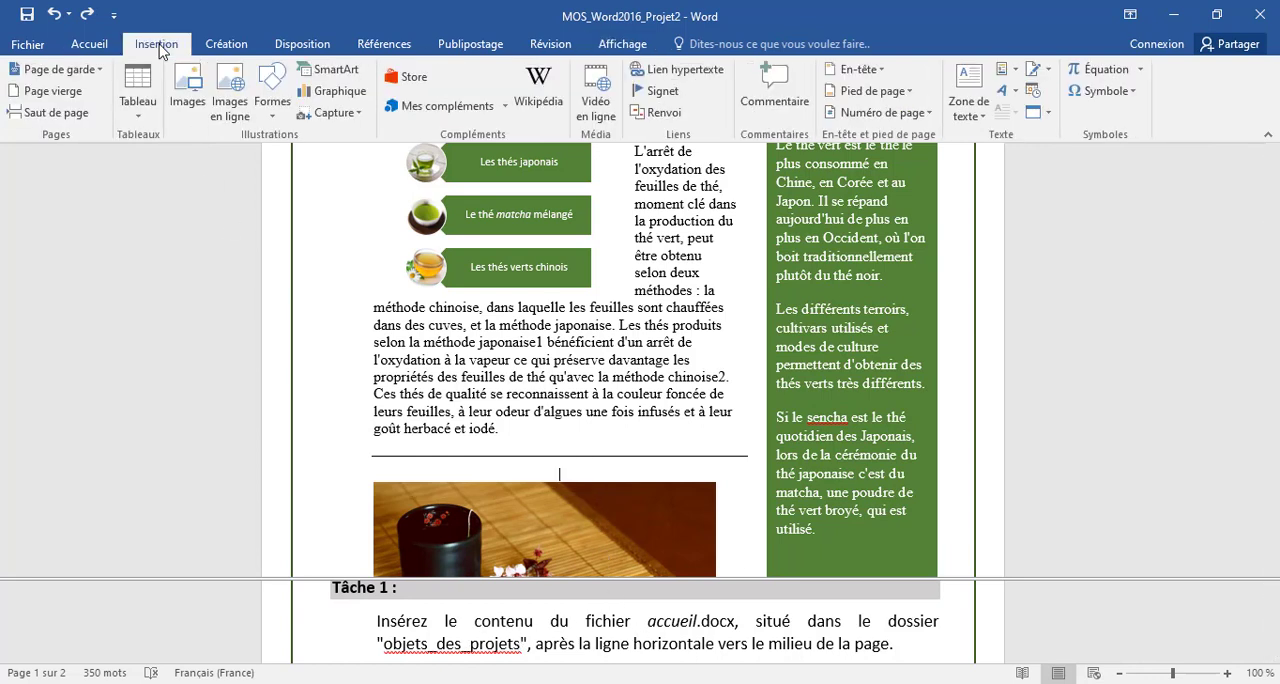
click(1048, 113)
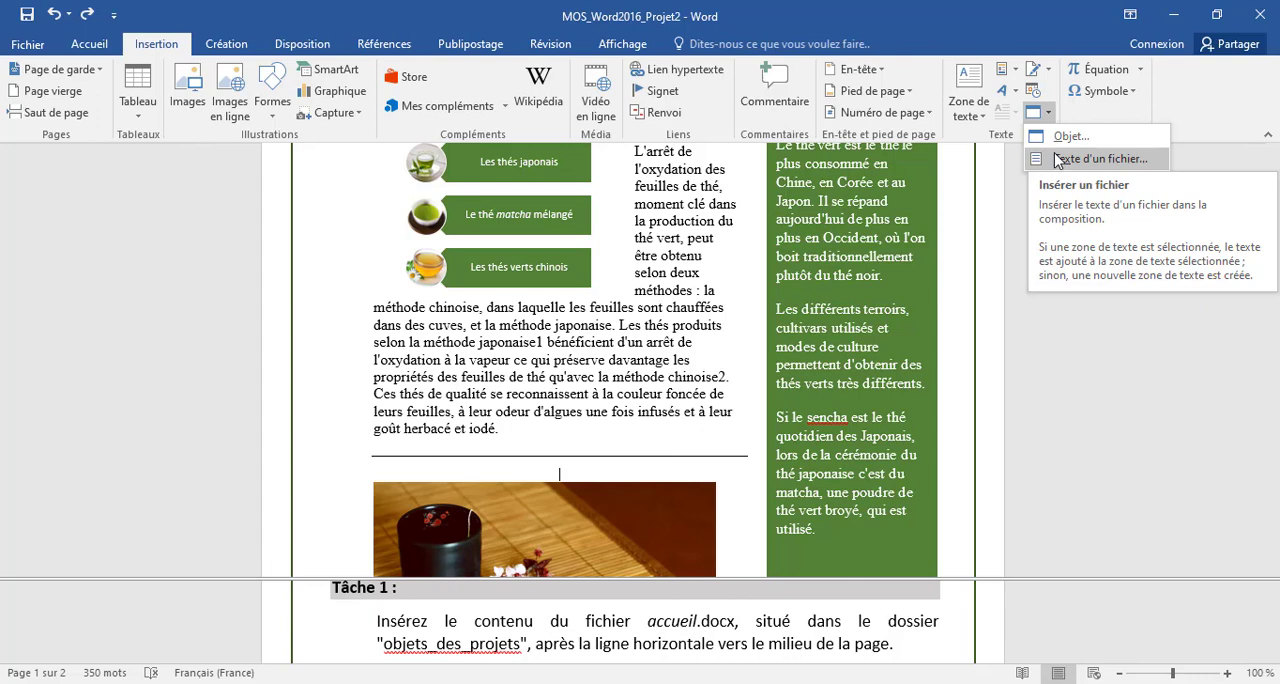
click(1058, 160)
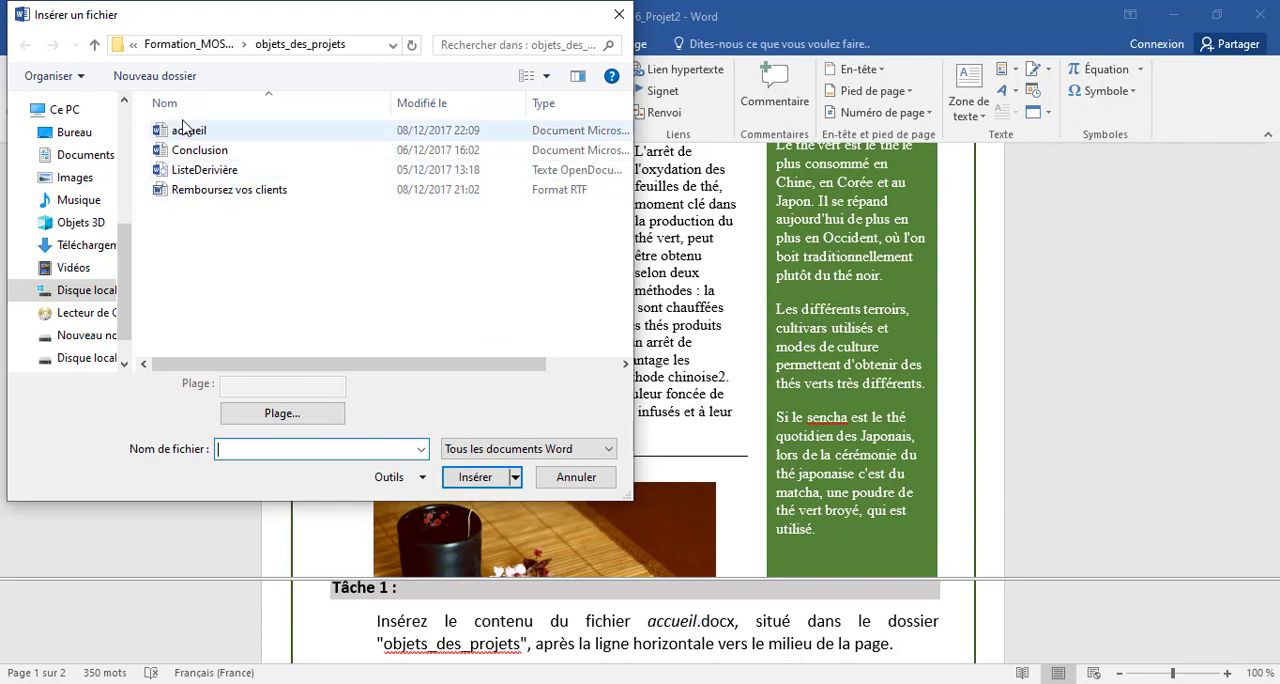
click(188, 130)
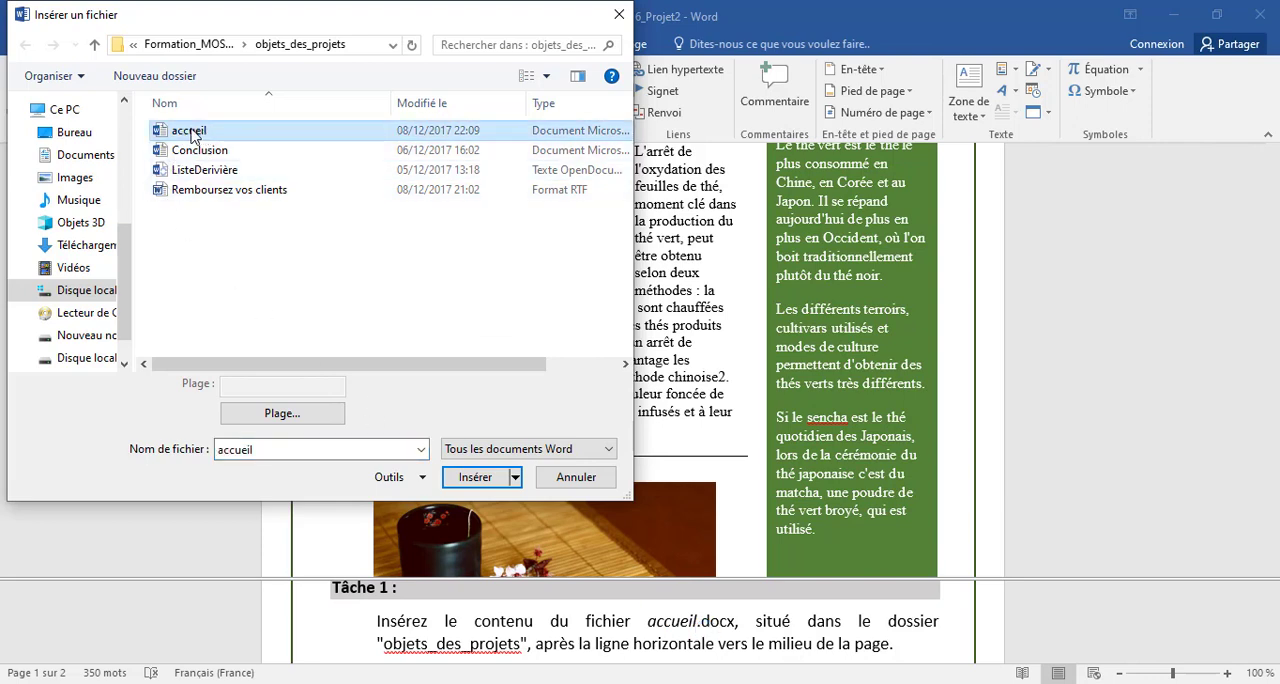
click(476, 477)
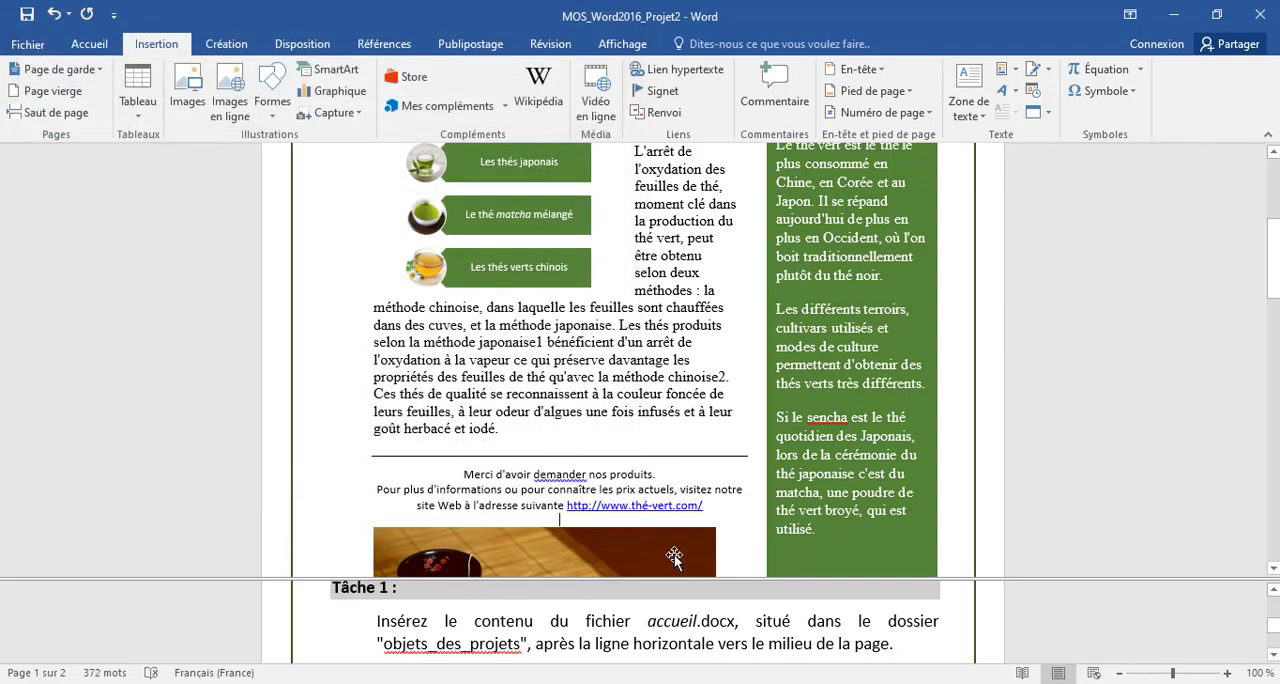
- Apply the Arrondi adouci bevel effect to the image of the tea cup, sachet and flower, as Tâche 2 asks
scroll(683, 640, down, 3)
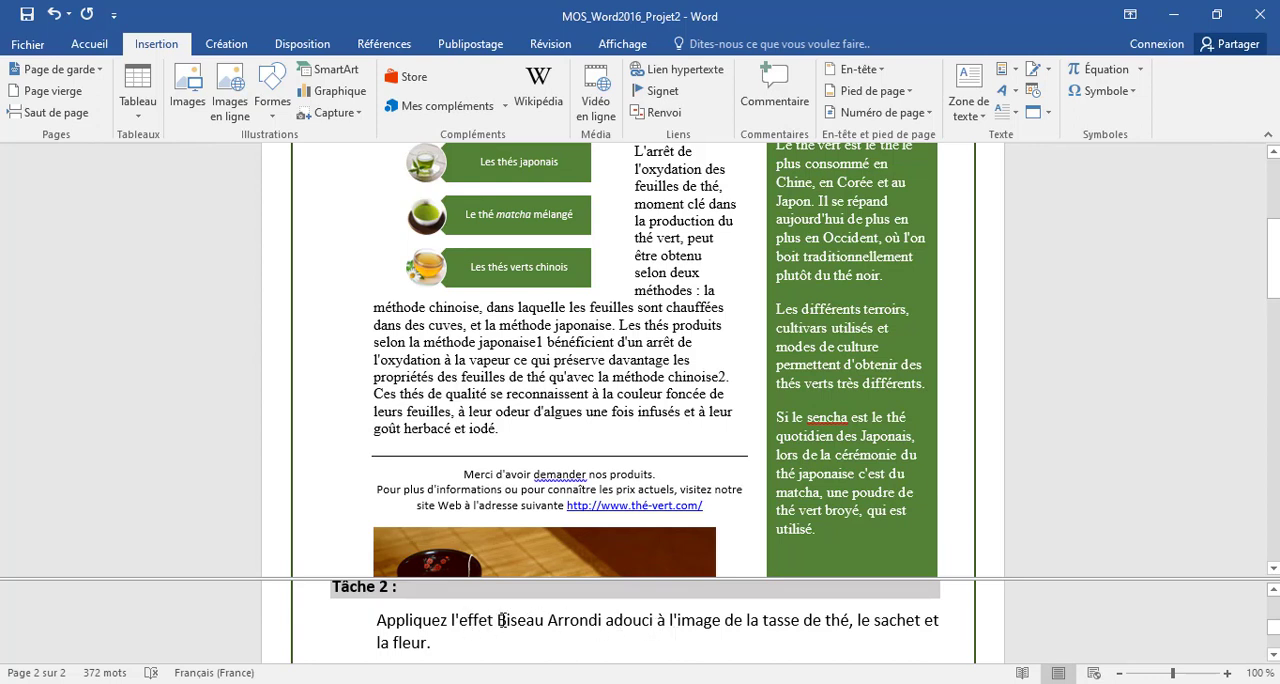
scroll(715, 487, down, 1)
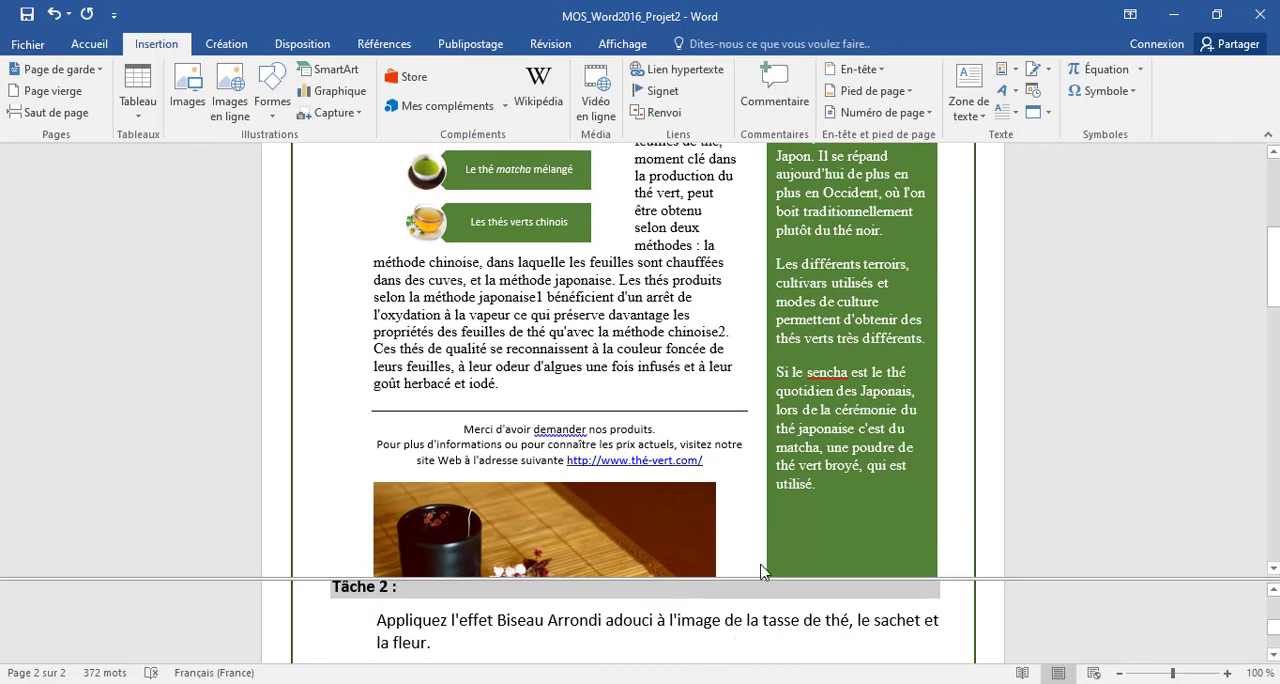
scroll(729, 570, down, 2)
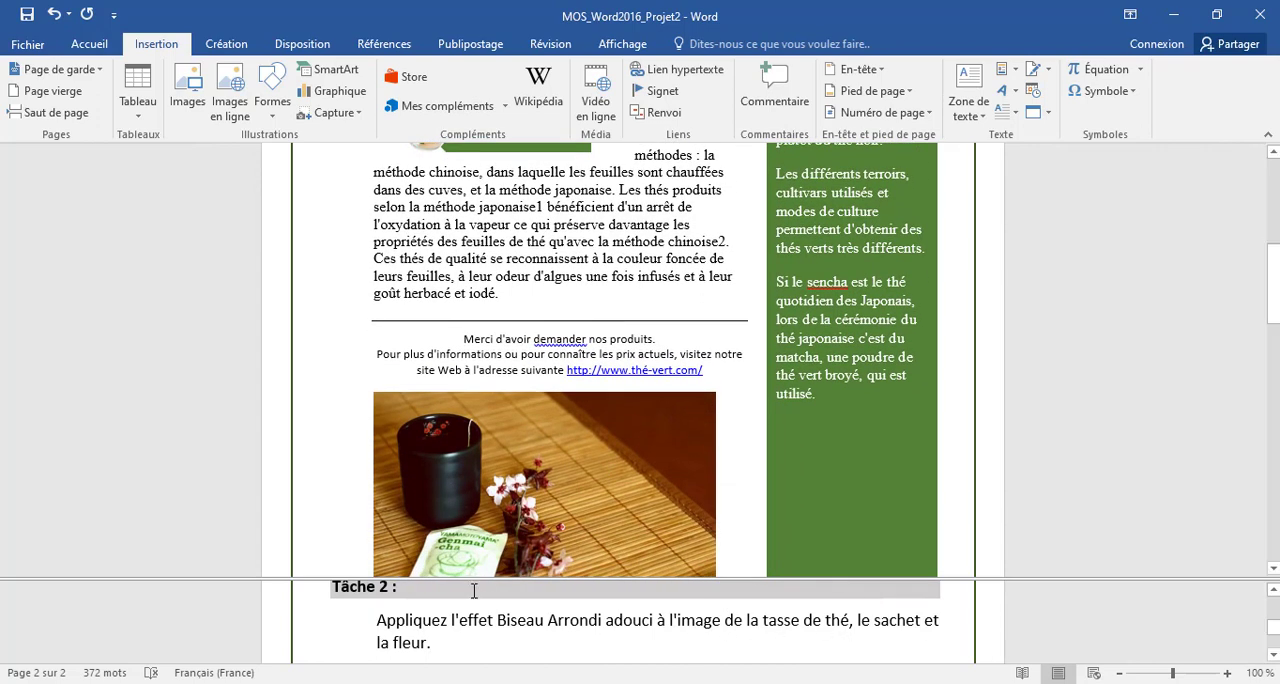
scroll(520, 498, down, 2)
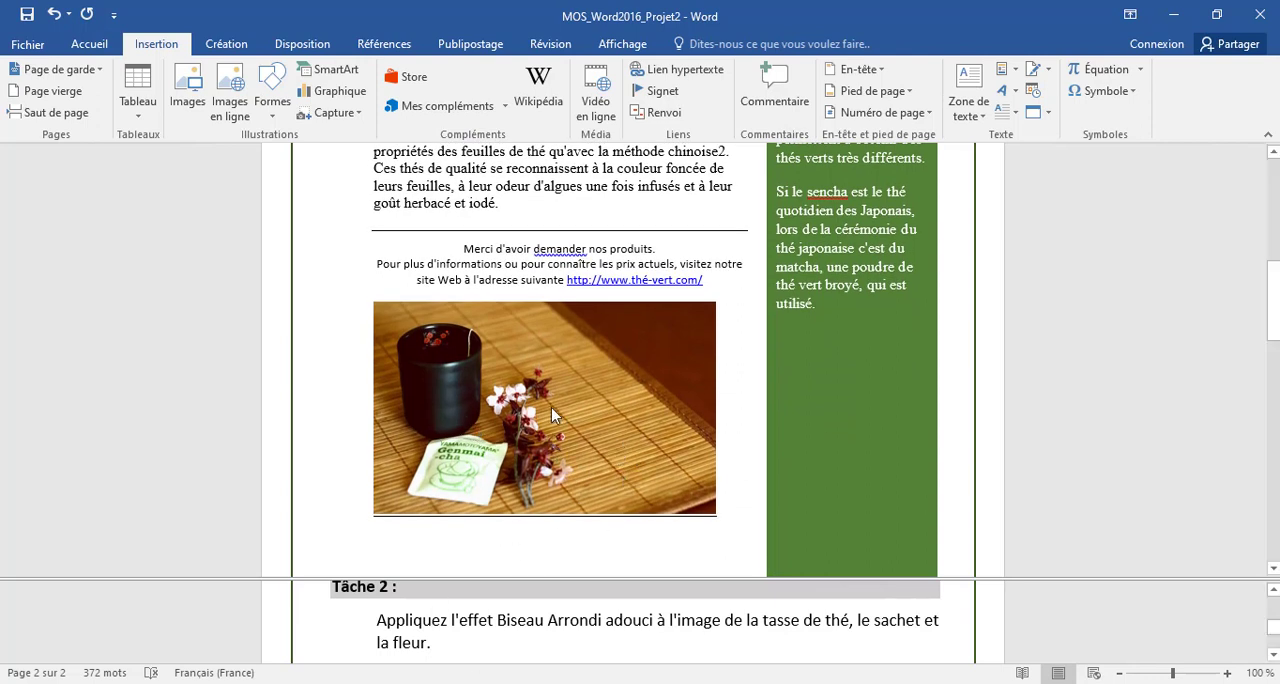
click(587, 373)
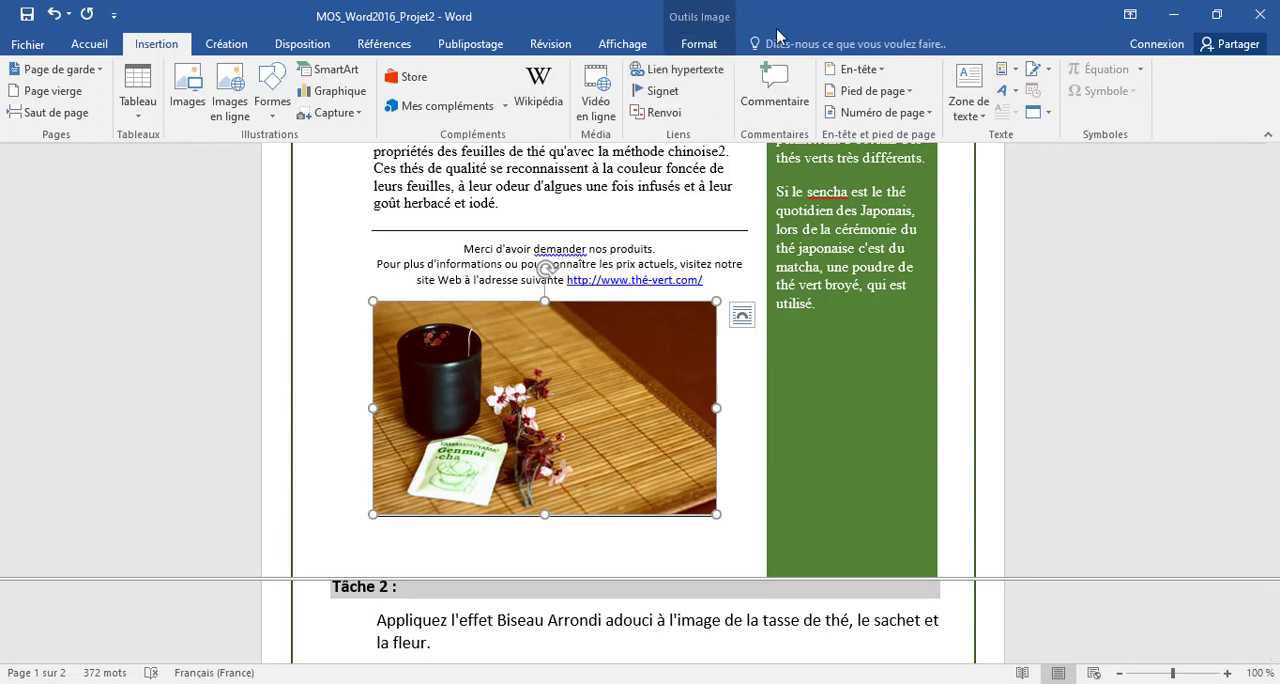
click(688, 47)
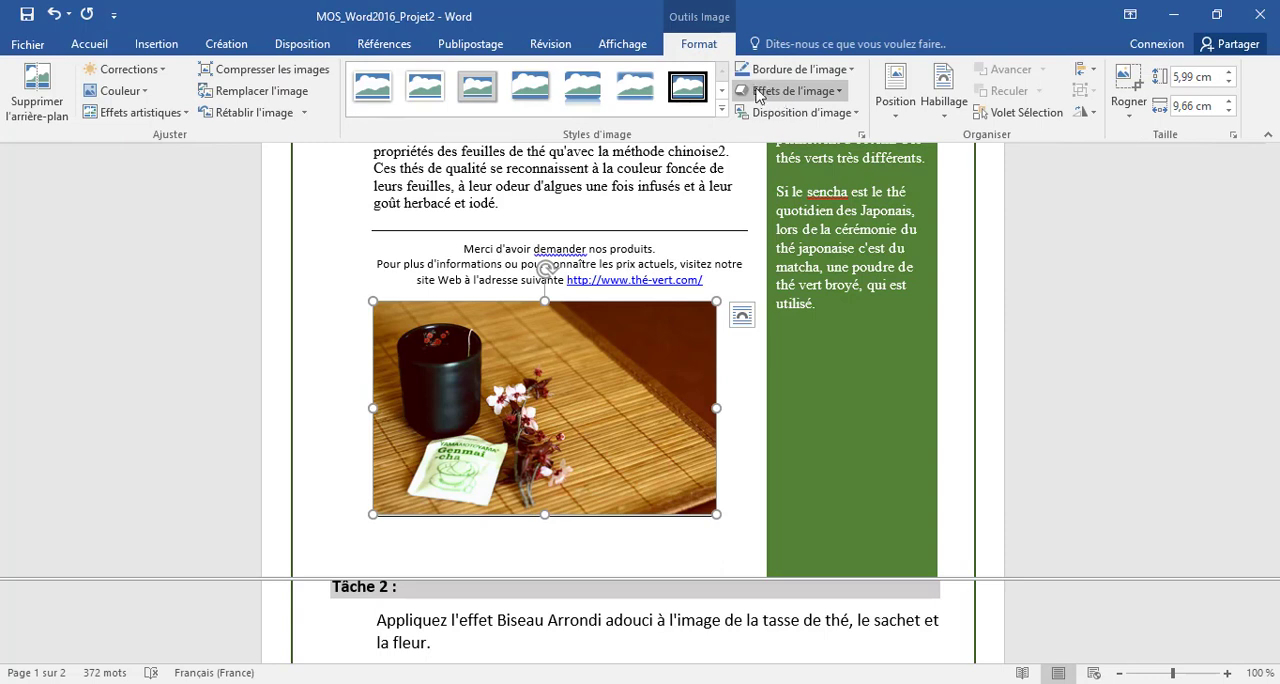
click(838, 93)
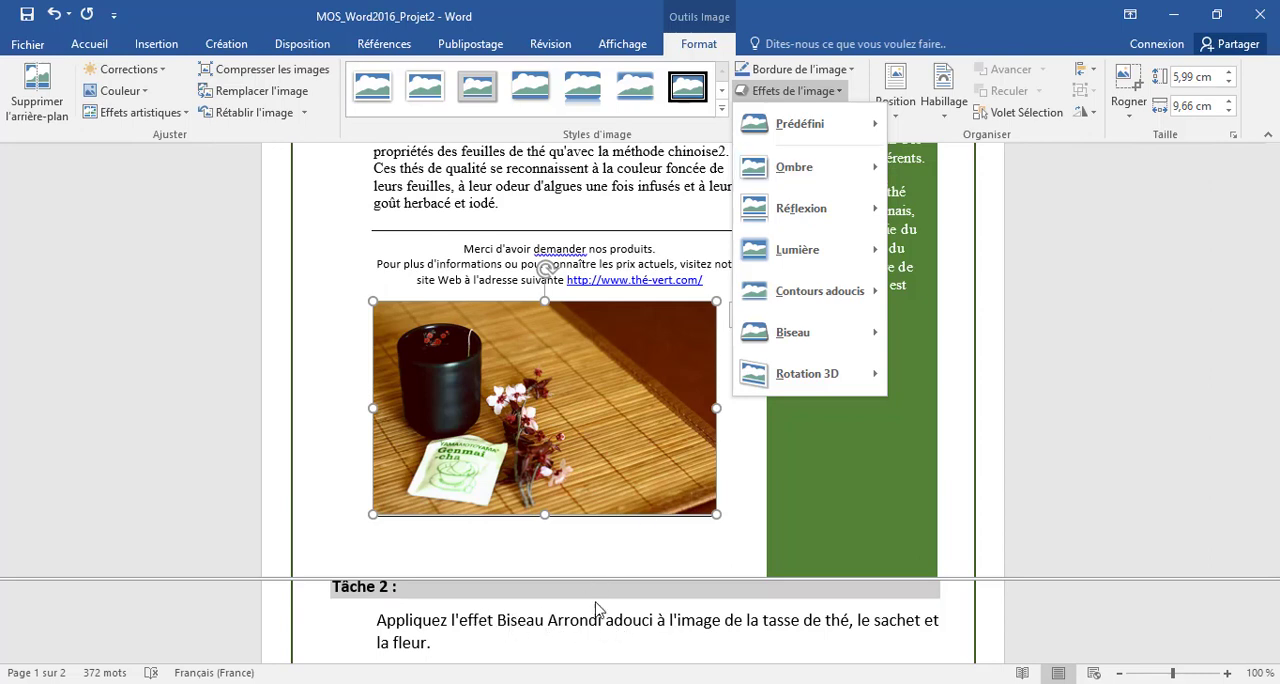
mouse_move(819, 330)
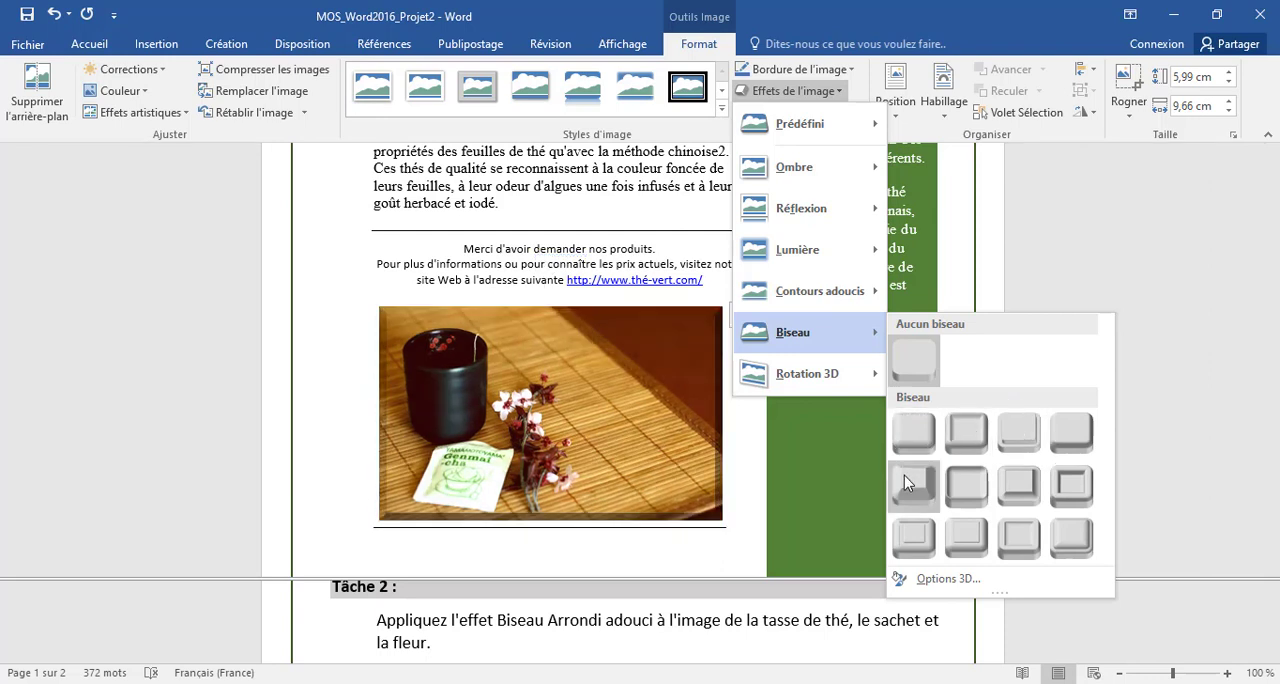
click(964, 486)
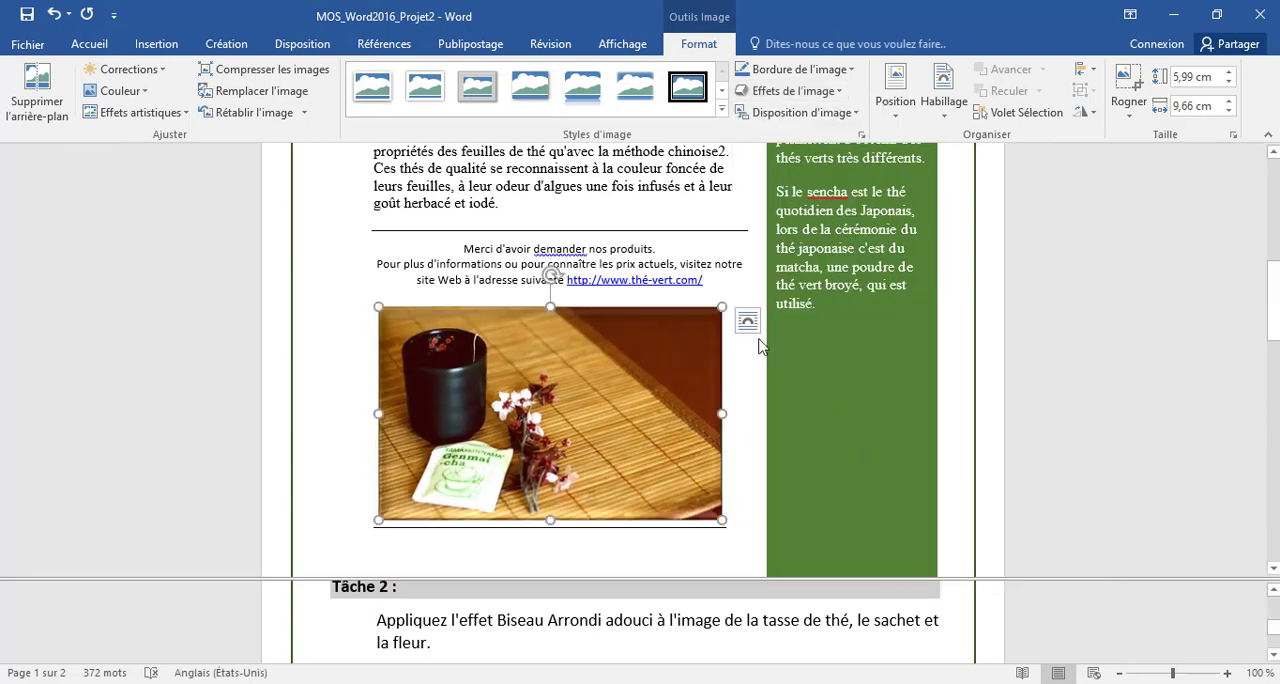
- Display the Tâche 3 instructions and cut the tea cup image from its place below the inserted text
click(575, 630)
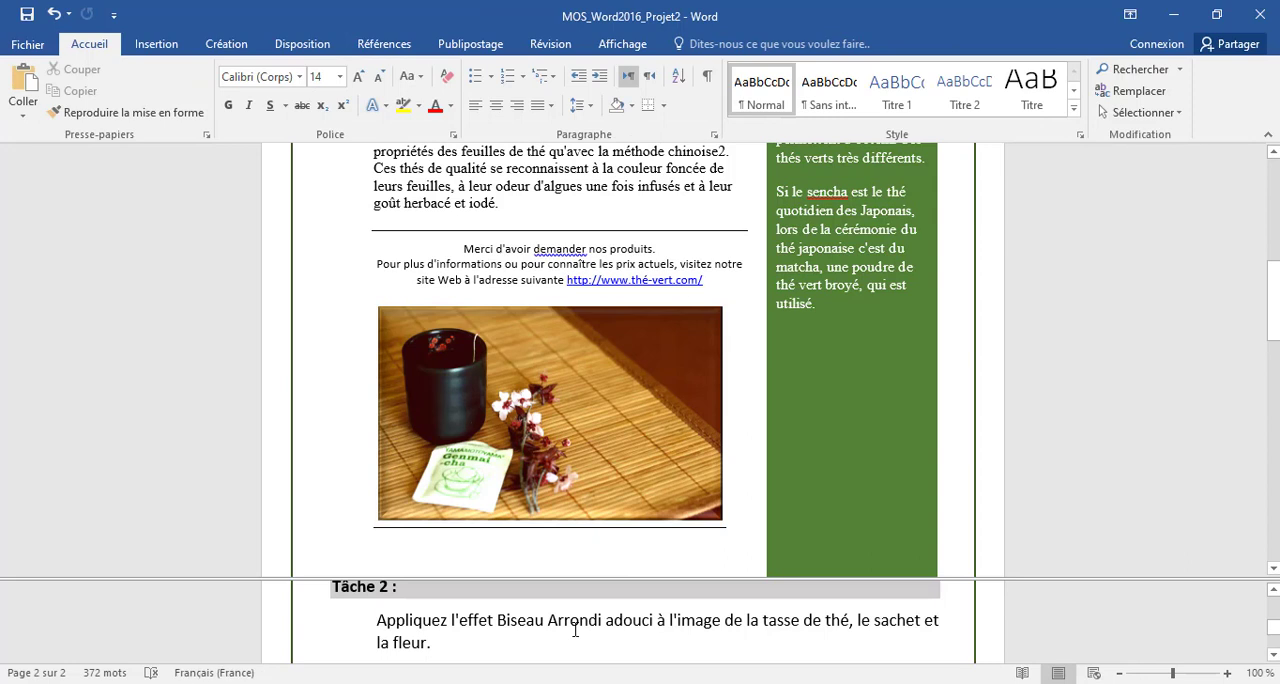
scroll(575, 630, down, 2)
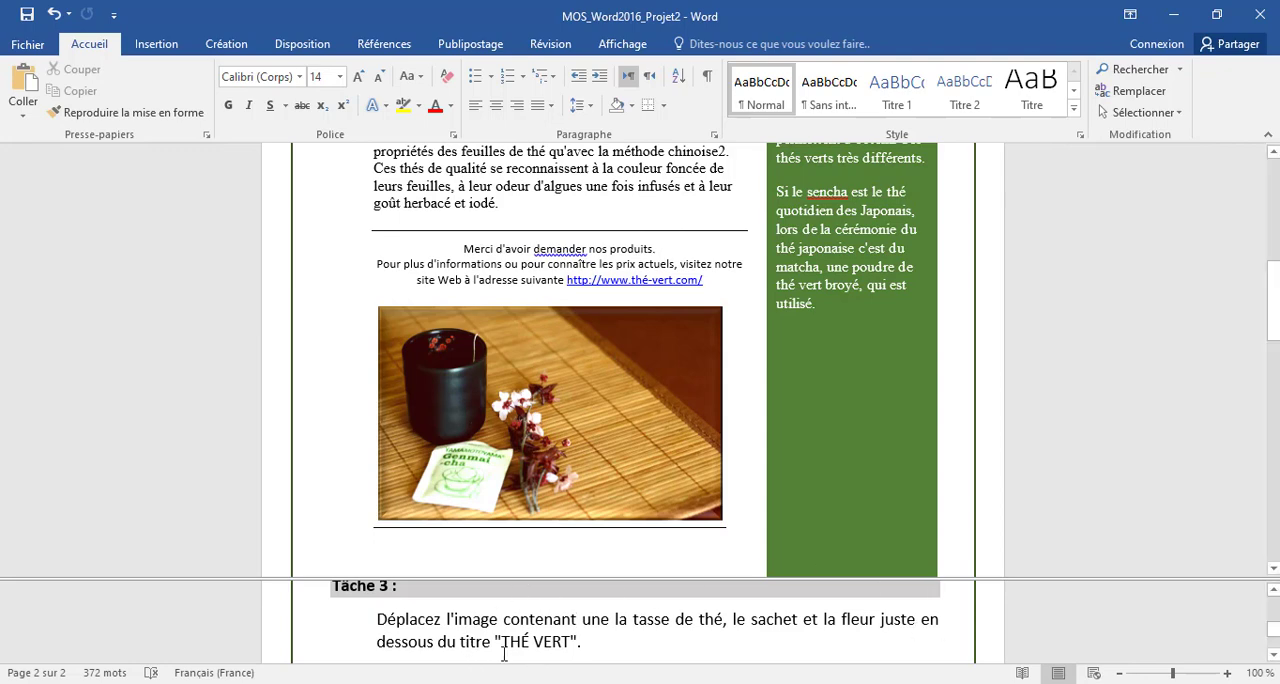
scroll(612, 334, up, 8)
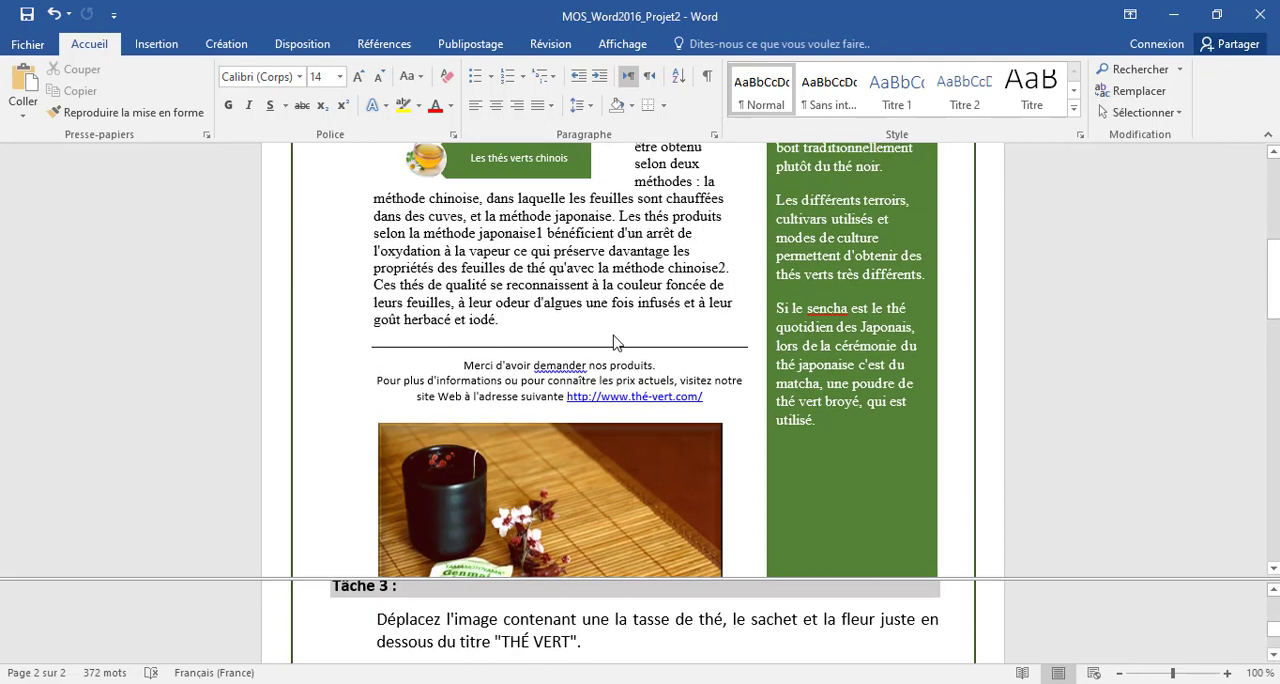
scroll(616, 328, up, 2)
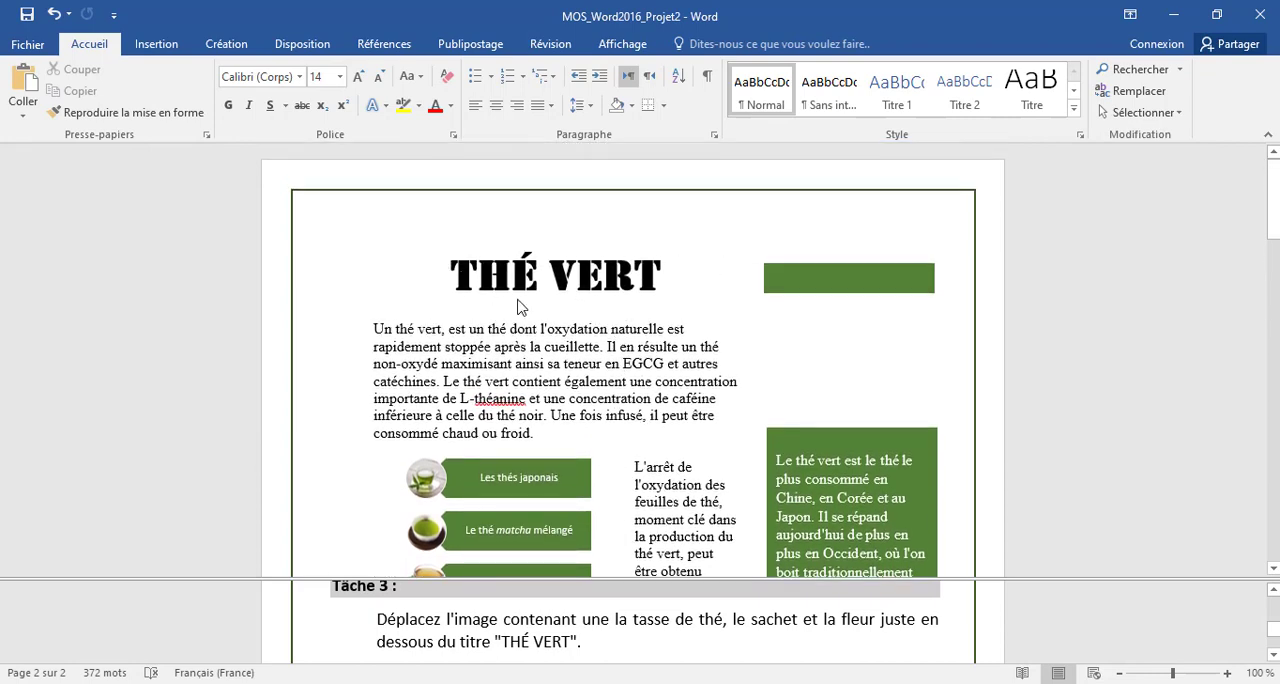
click(571, 303)
click(560, 310)
scroll(556, 312, down, 10)
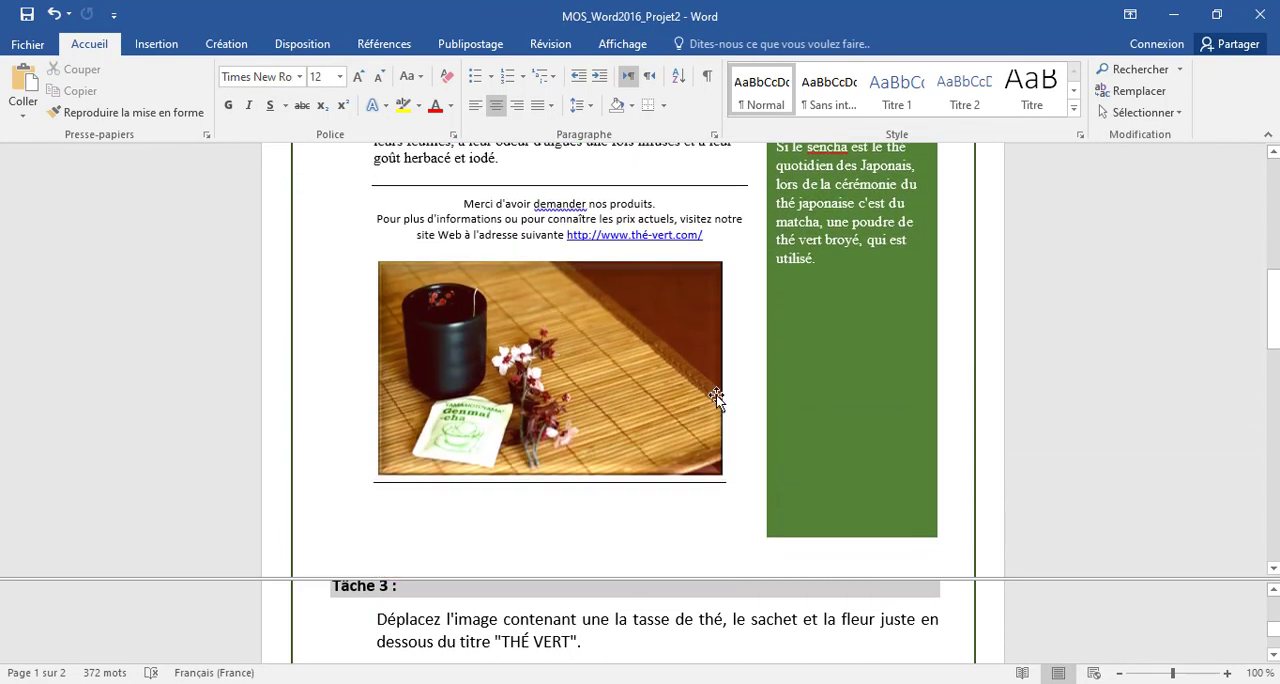
scroll(715, 391, up, 2)
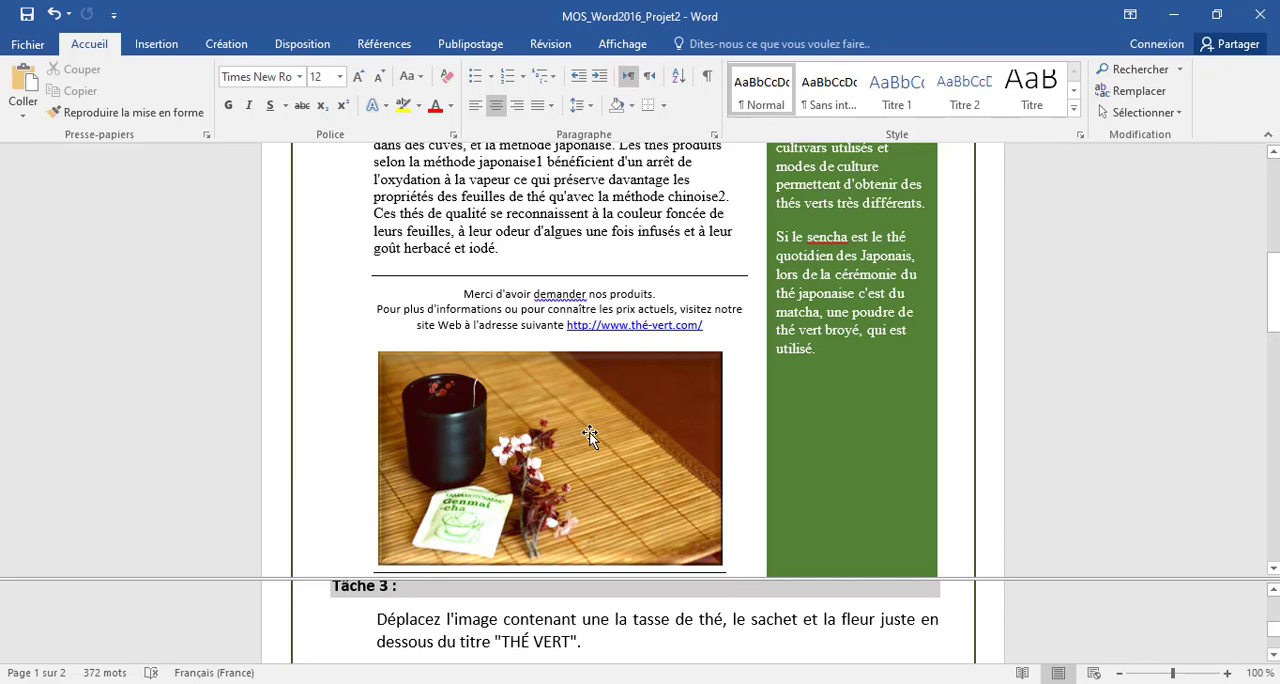
right_click(565, 420)
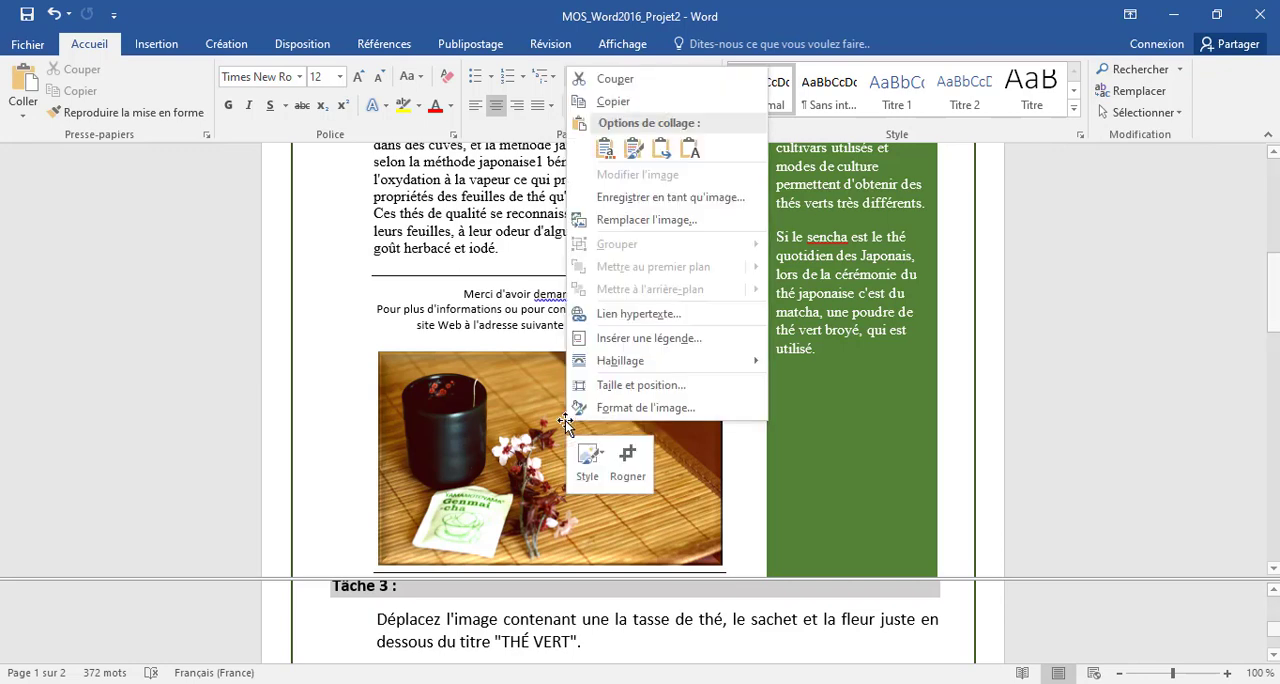
click(614, 79)
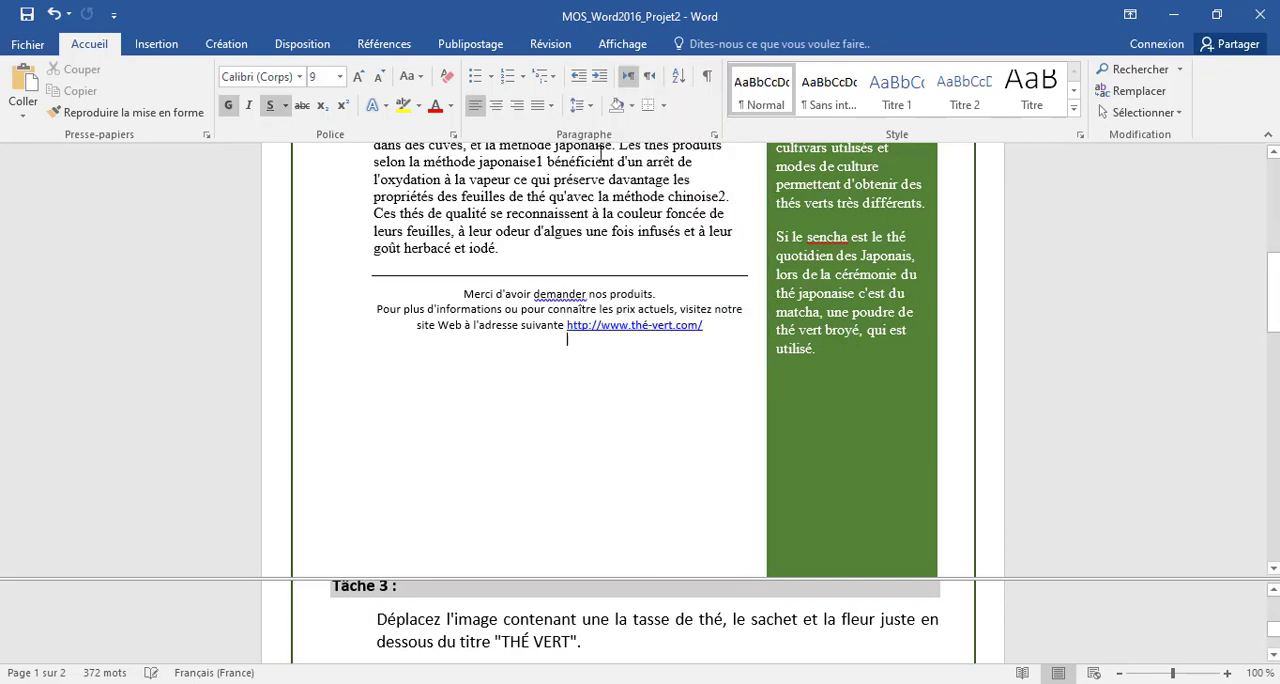
- Paste the cut image as a picture on the empty line just below the title "THÉ VERT"
scroll(555, 325, up, 8)
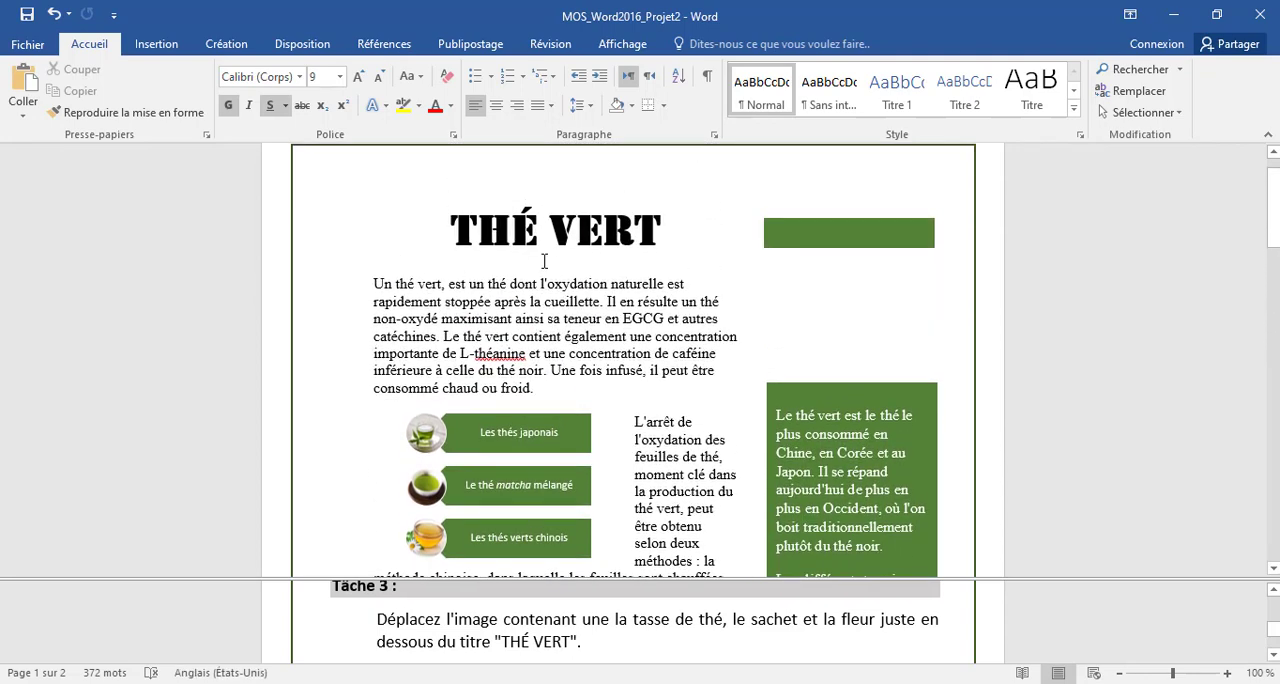
click(546, 262)
right_click(546, 262)
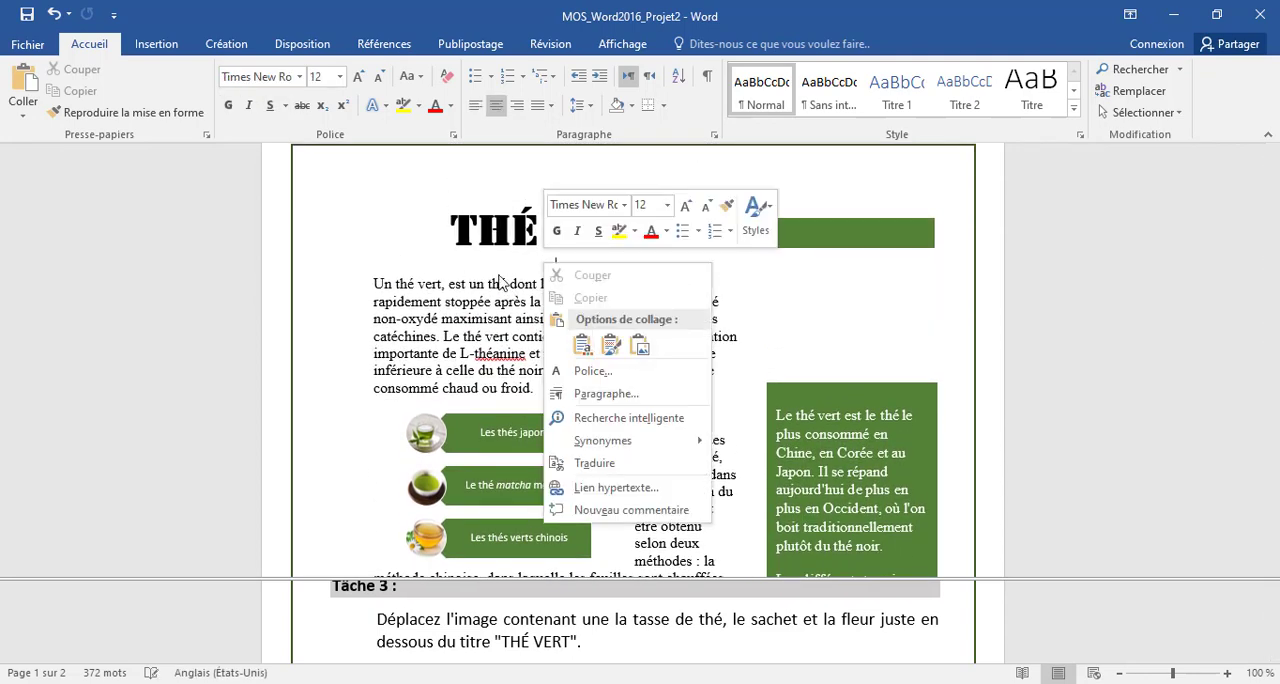
click(643, 351)
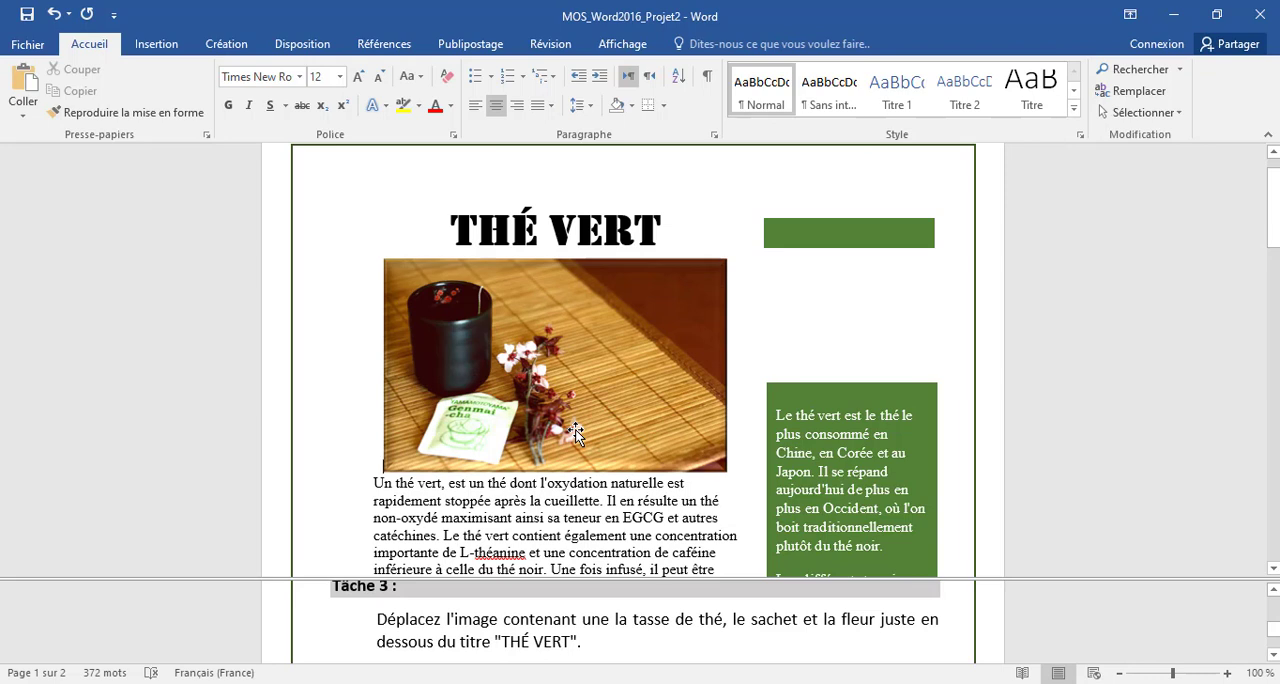
- Display the Tâche 4 instructions and select the image name "bol de thé vert.jpg" in them
click(662, 640)
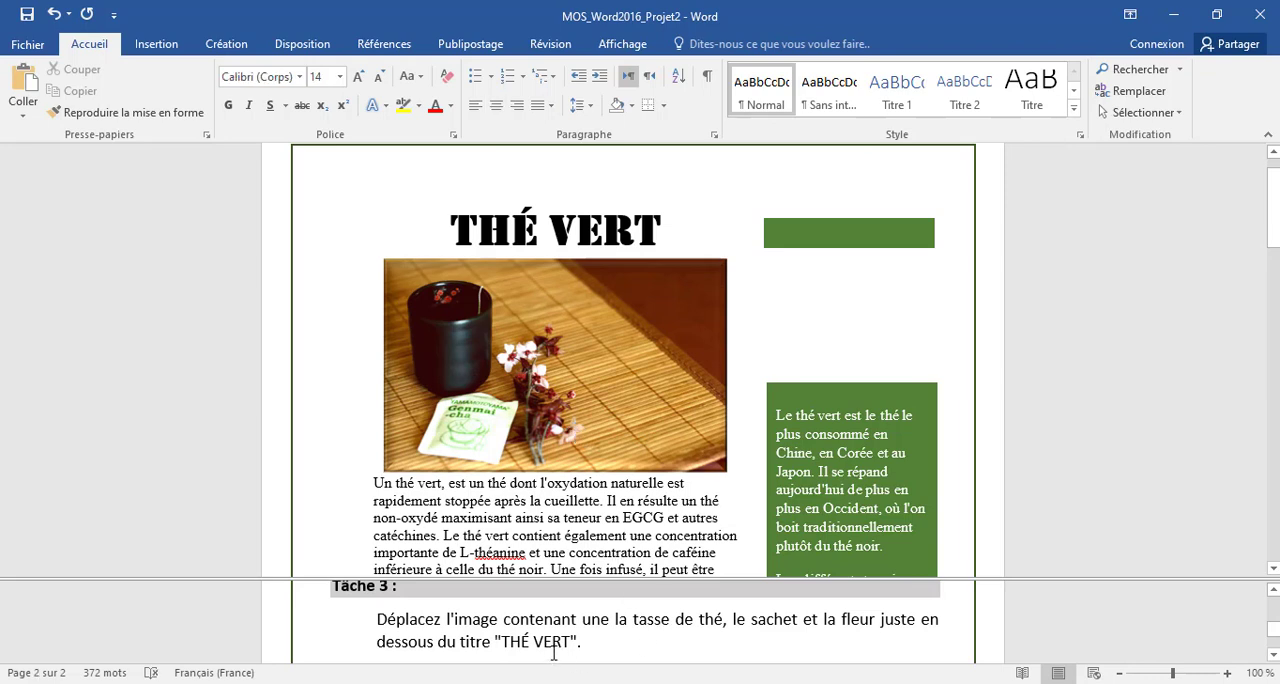
scroll(554, 652, down, 3)
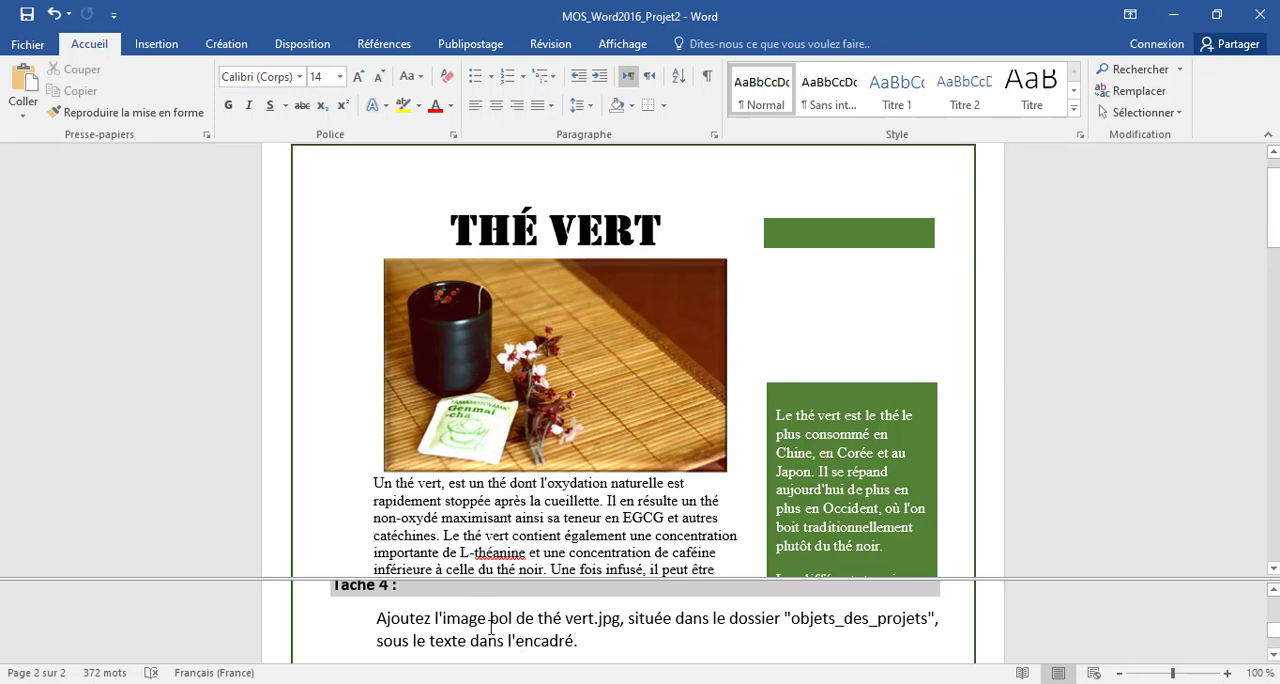
drag(621, 617, 490, 617)
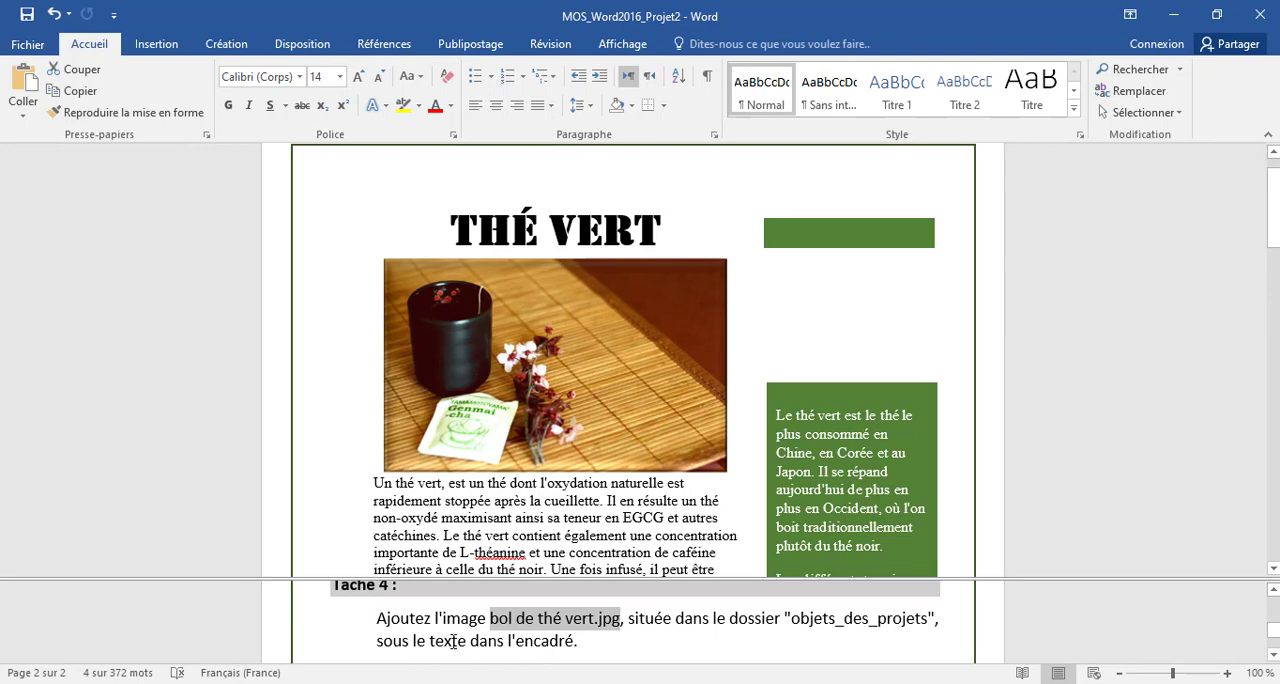
- Insert the image bol de thé vert from the objets_des_projets folder on the empty line below the text in the green text box
scroll(783, 525, down, 3)
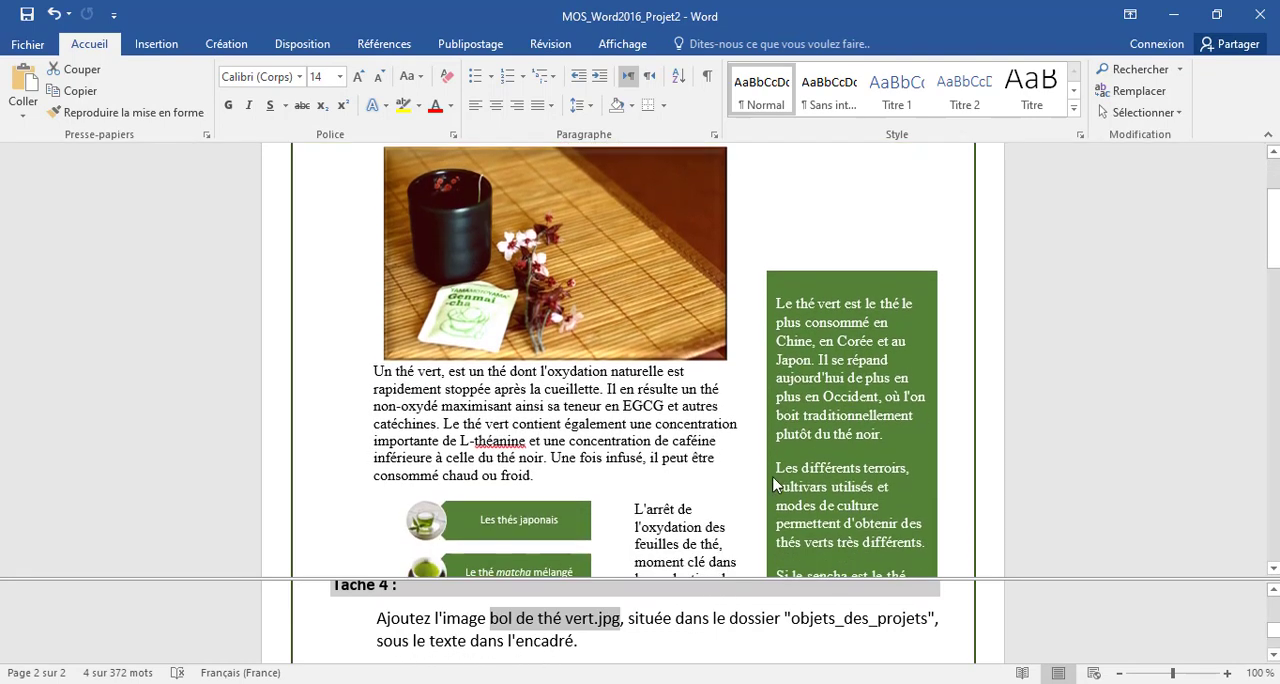
scroll(912, 395, down, 4)
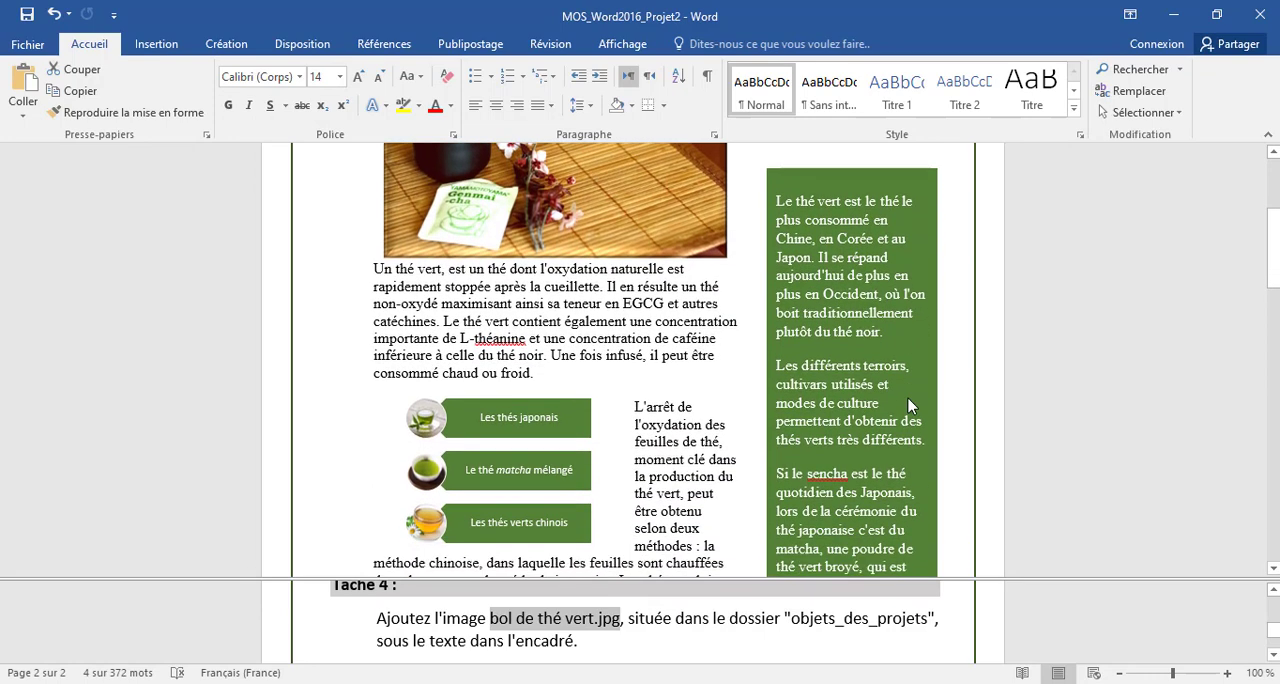
click(791, 461)
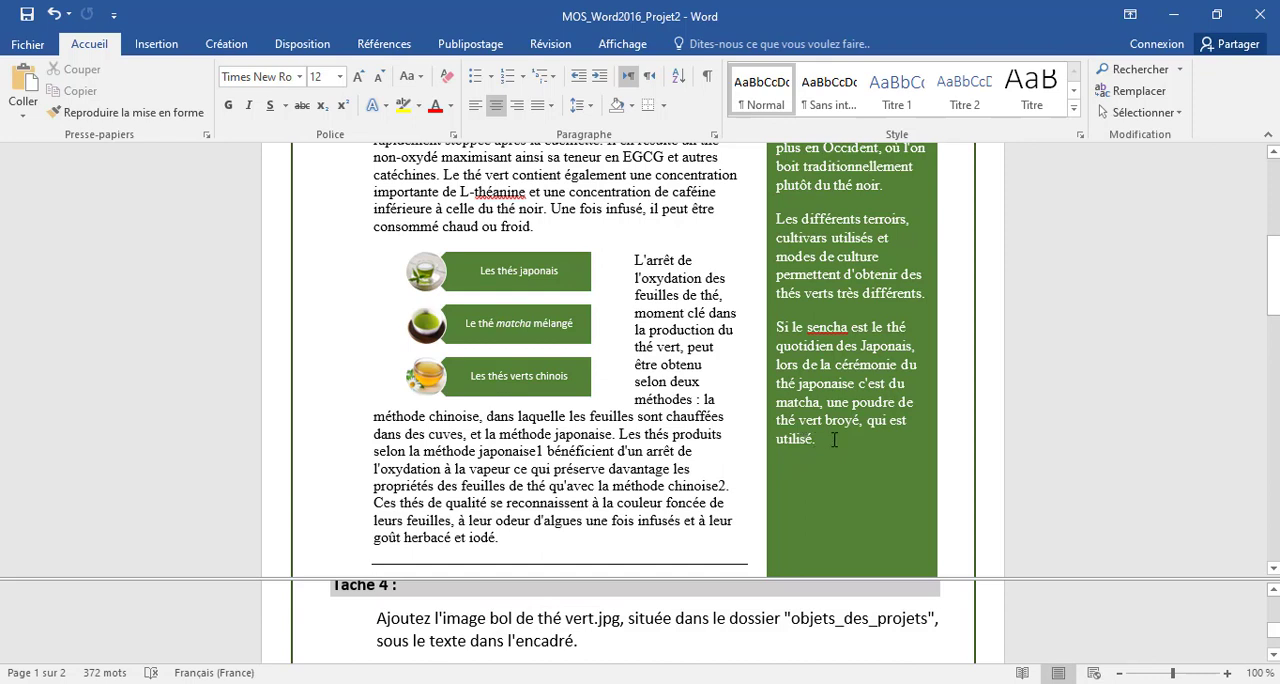
click(790, 465)
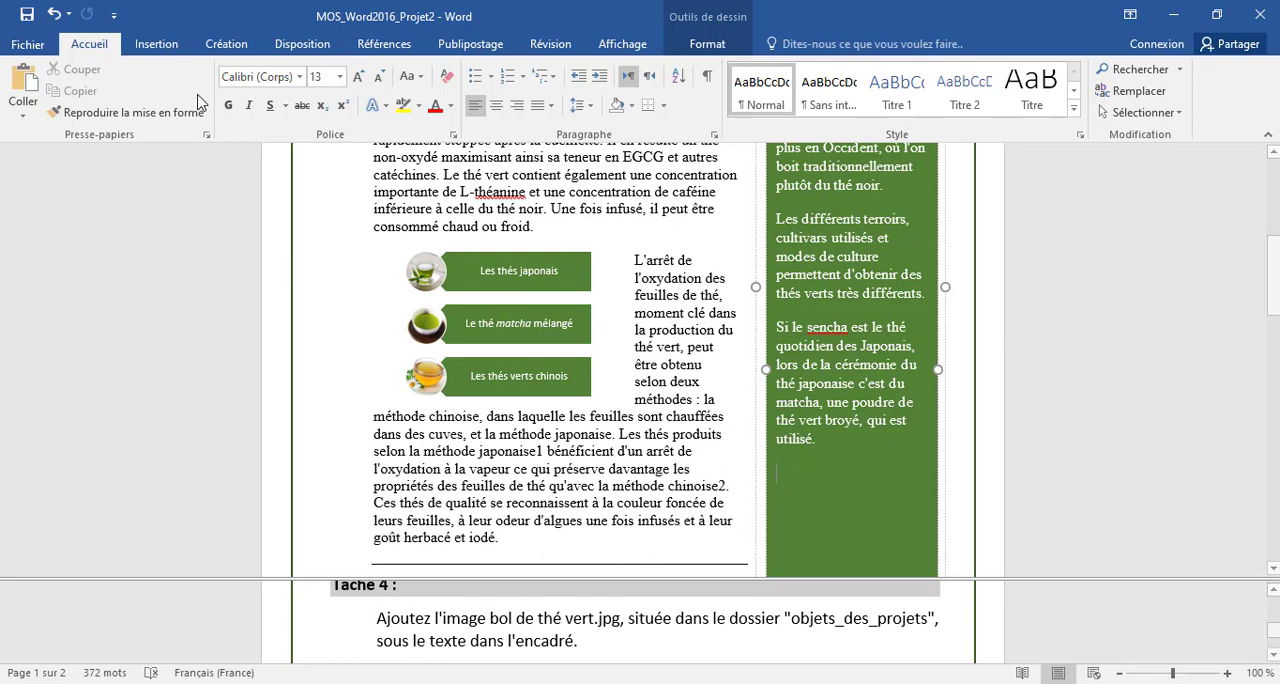
click(157, 44)
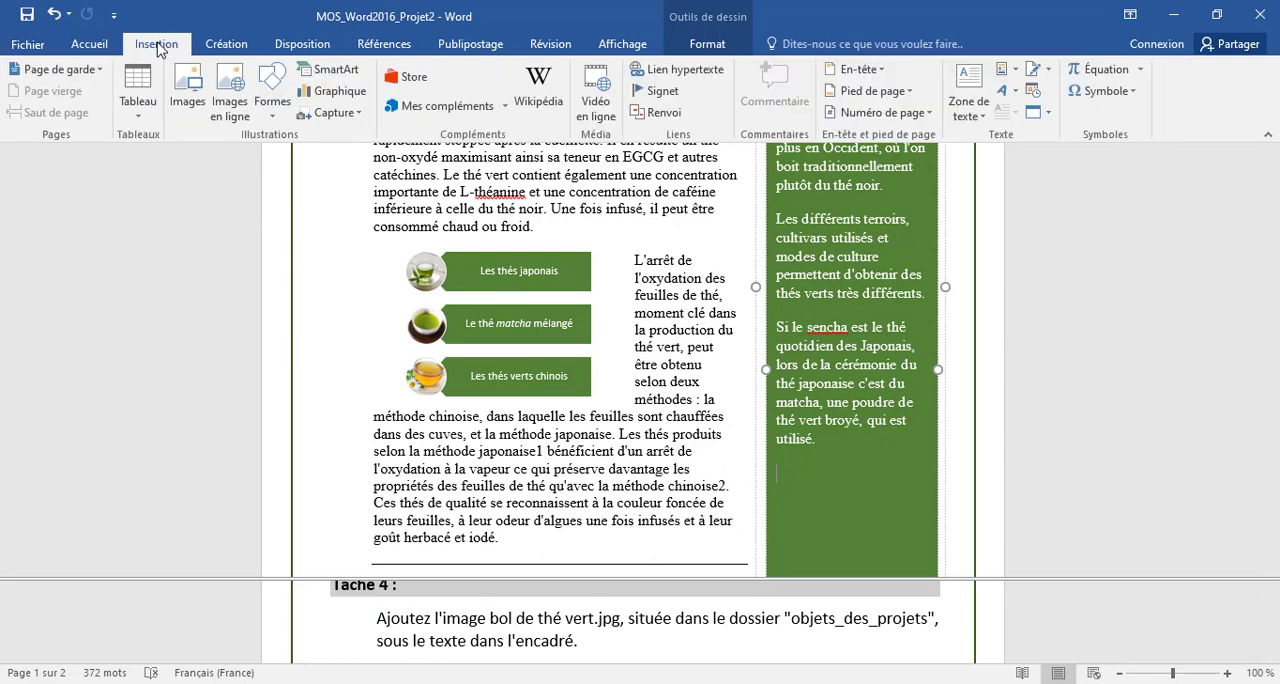
click(190, 86)
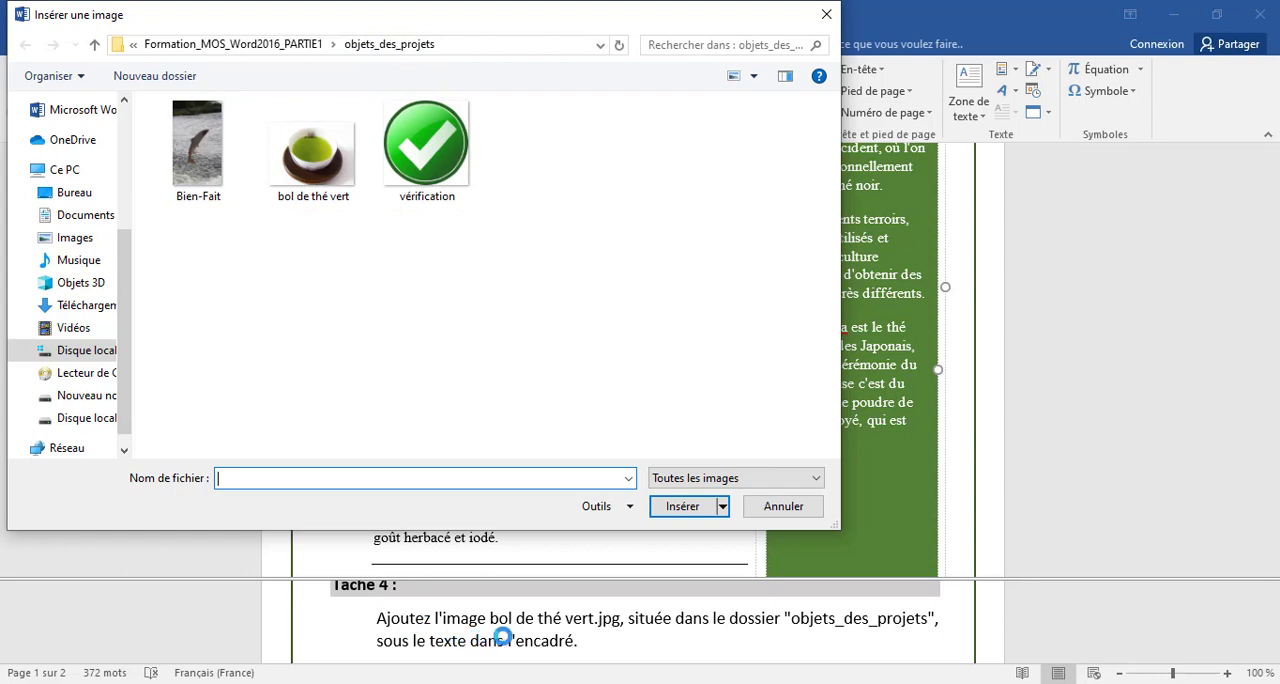
click(316, 180)
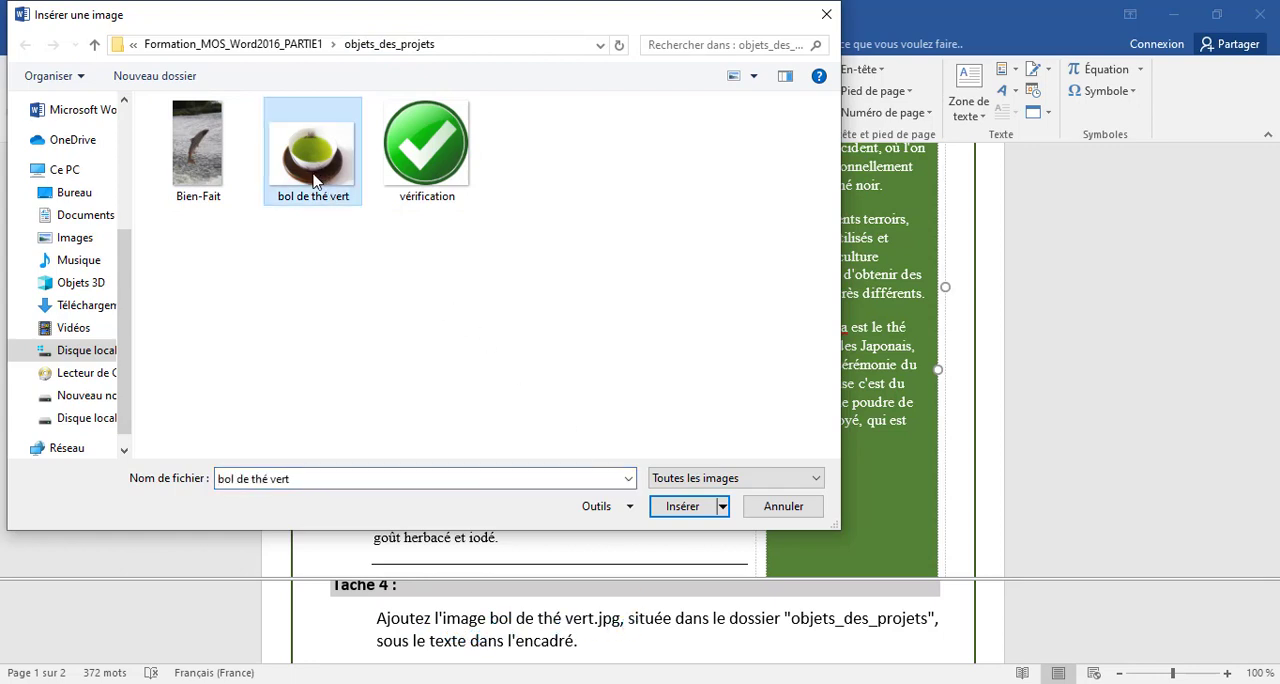
click(683, 509)
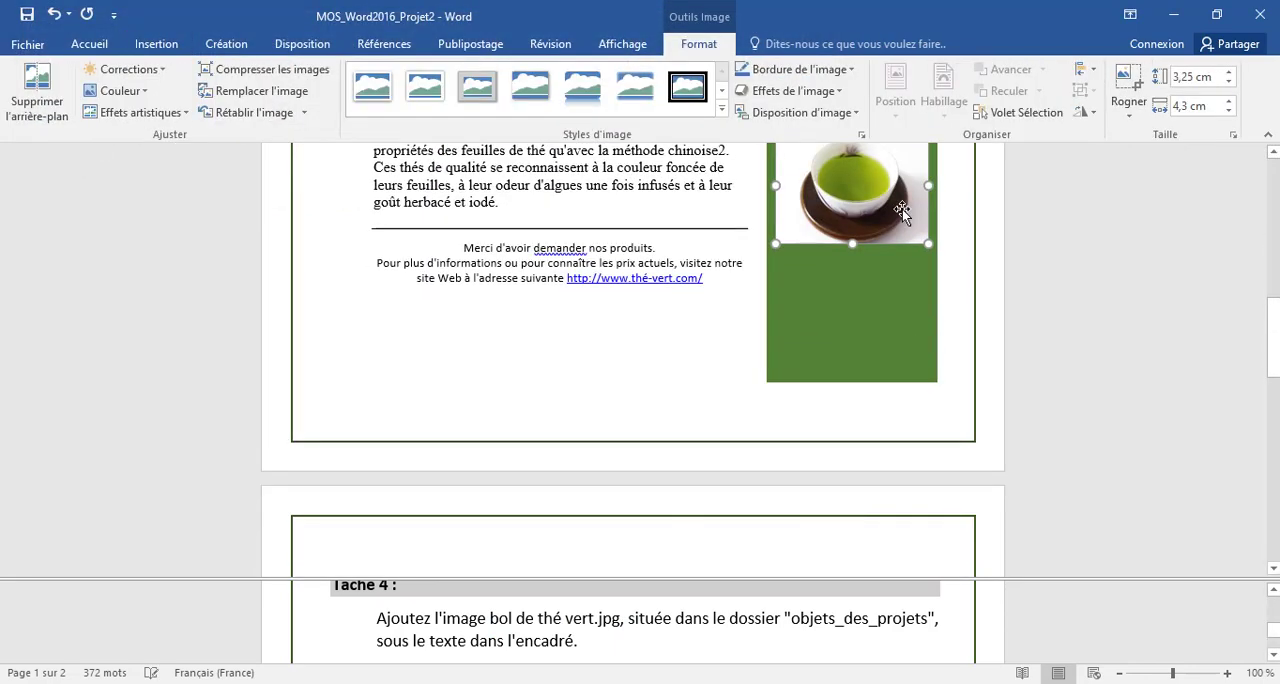
scroll(862, 266, up, 1)
scroll(862, 264, up, 1)
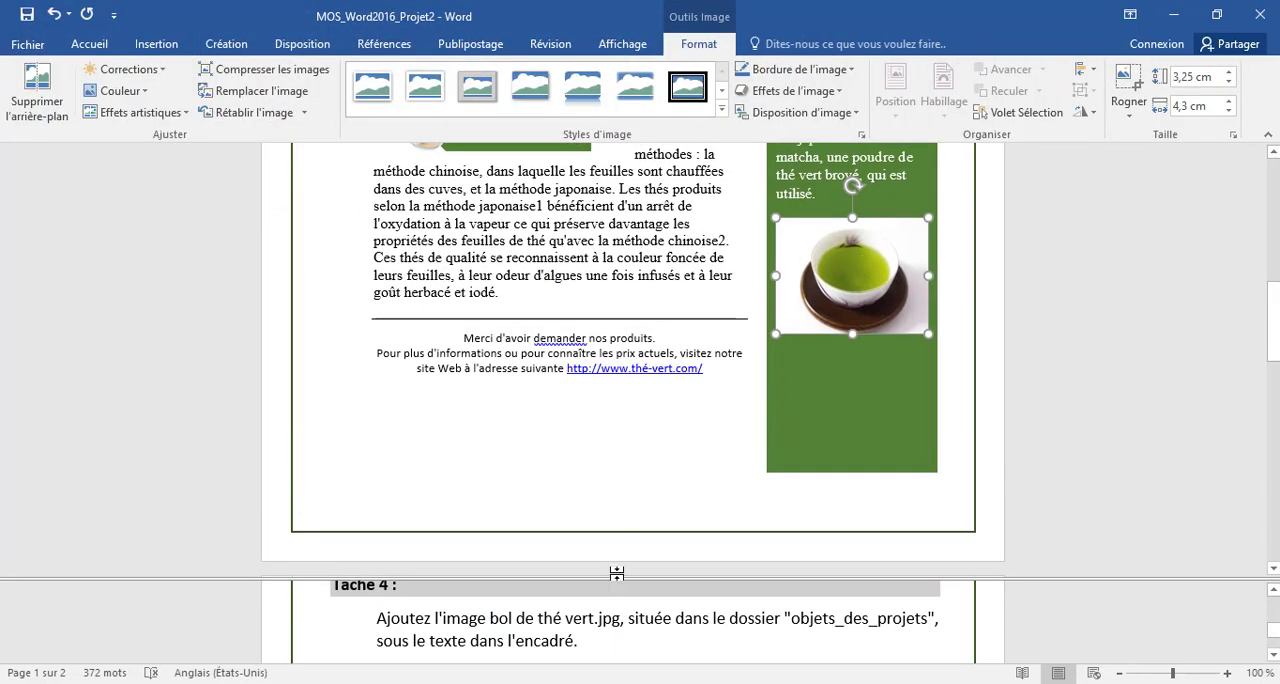
- Display the Tâche 5 instructions about reorganising the SmartArt graphic
drag(490, 618, 621, 618)
click(557, 643)
scroll(557, 642, down, 2)
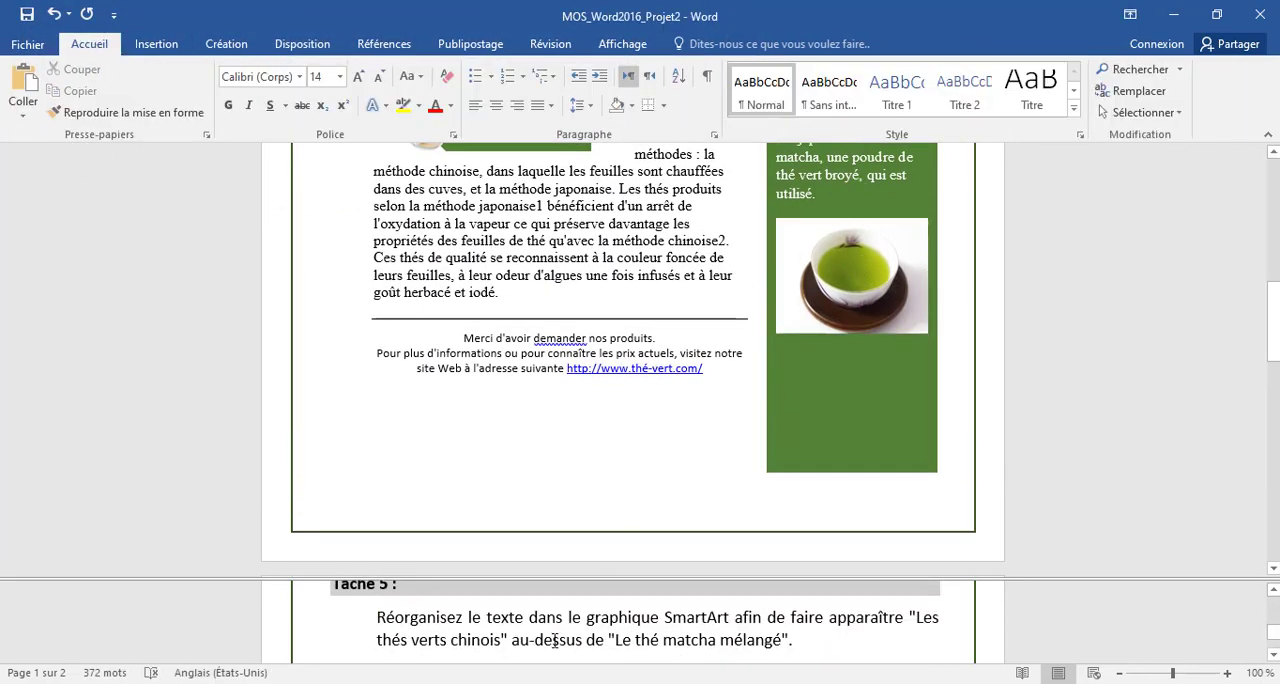
click(462, 633)
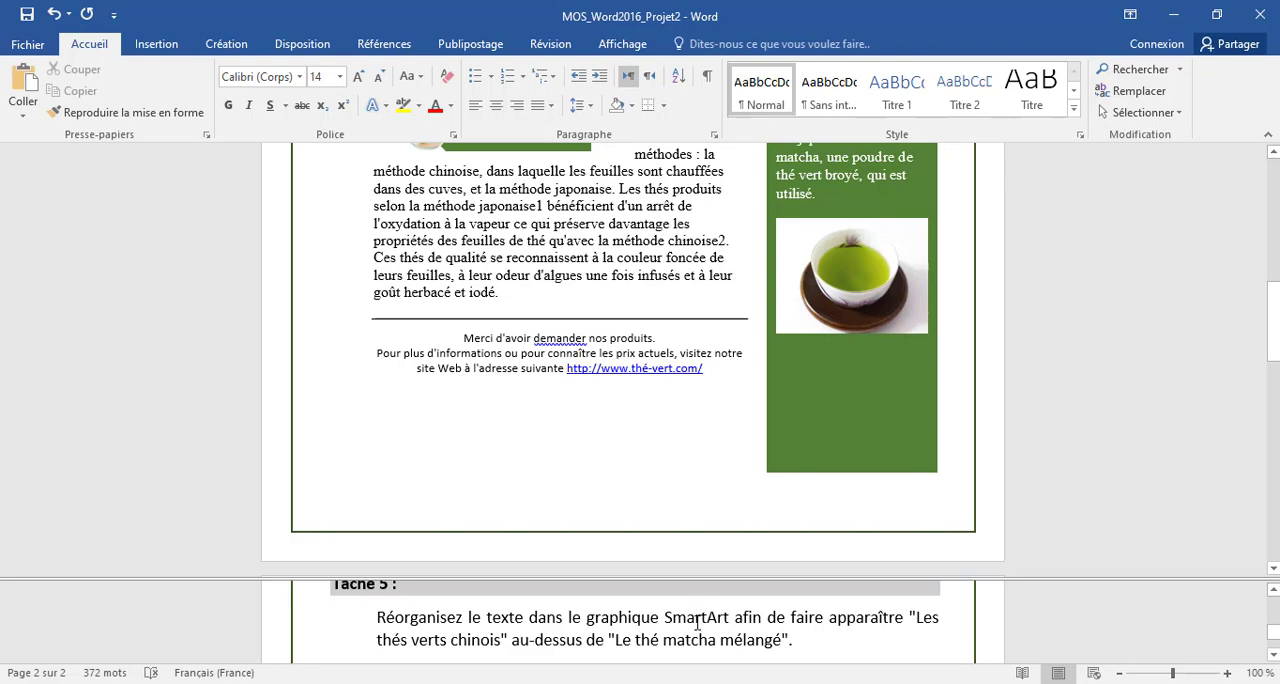
- Try moving "Les thés verts chinois" up one position in the SmartArt graphic, and undo the move
click(542, 281)
scroll(543, 277, up, 5)
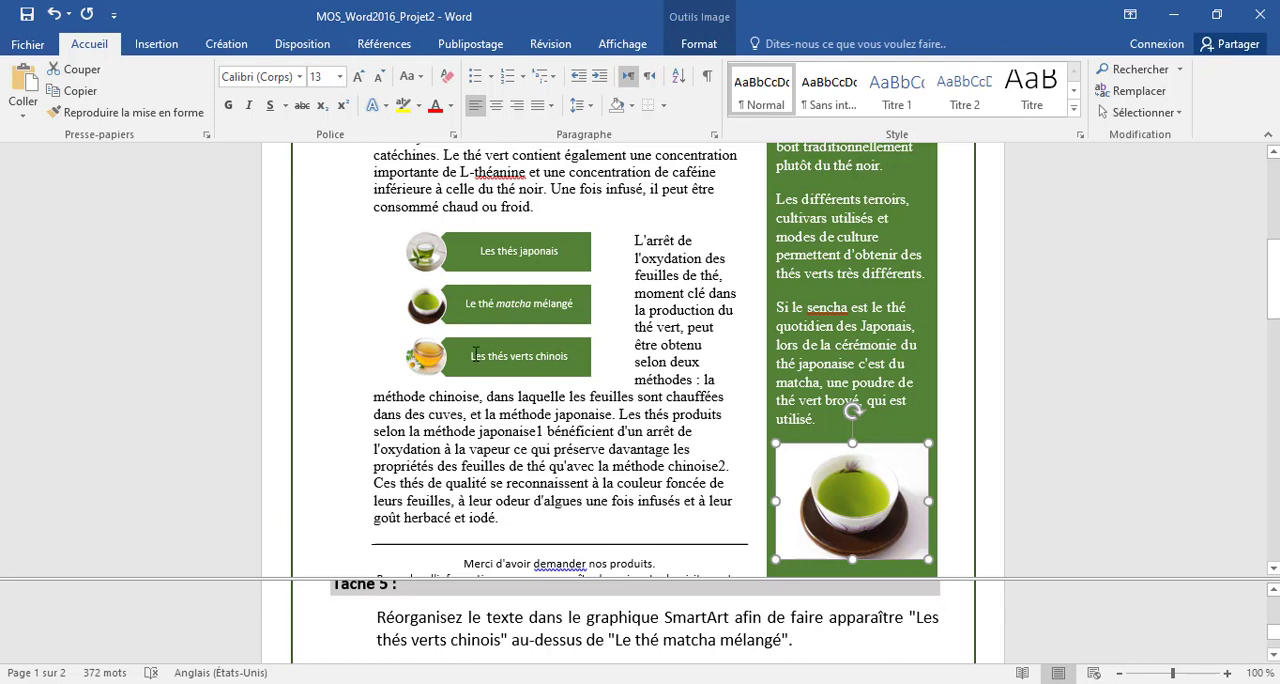
click(447, 350)
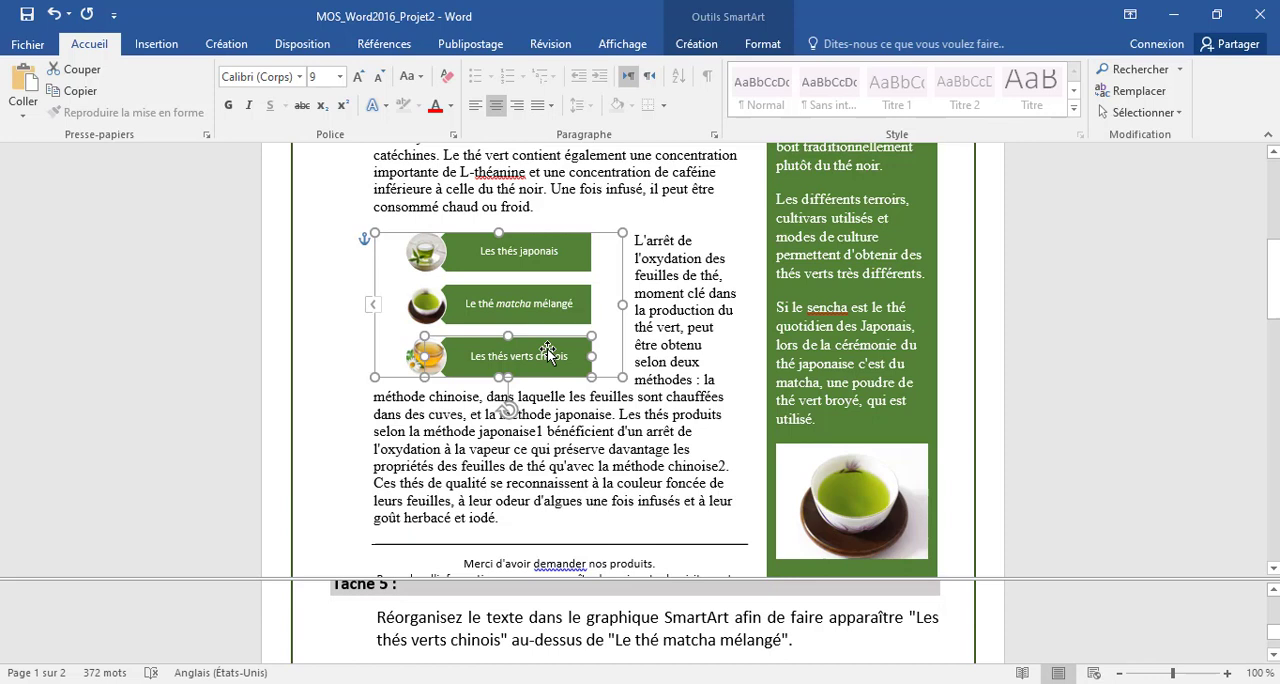
click(718, 46)
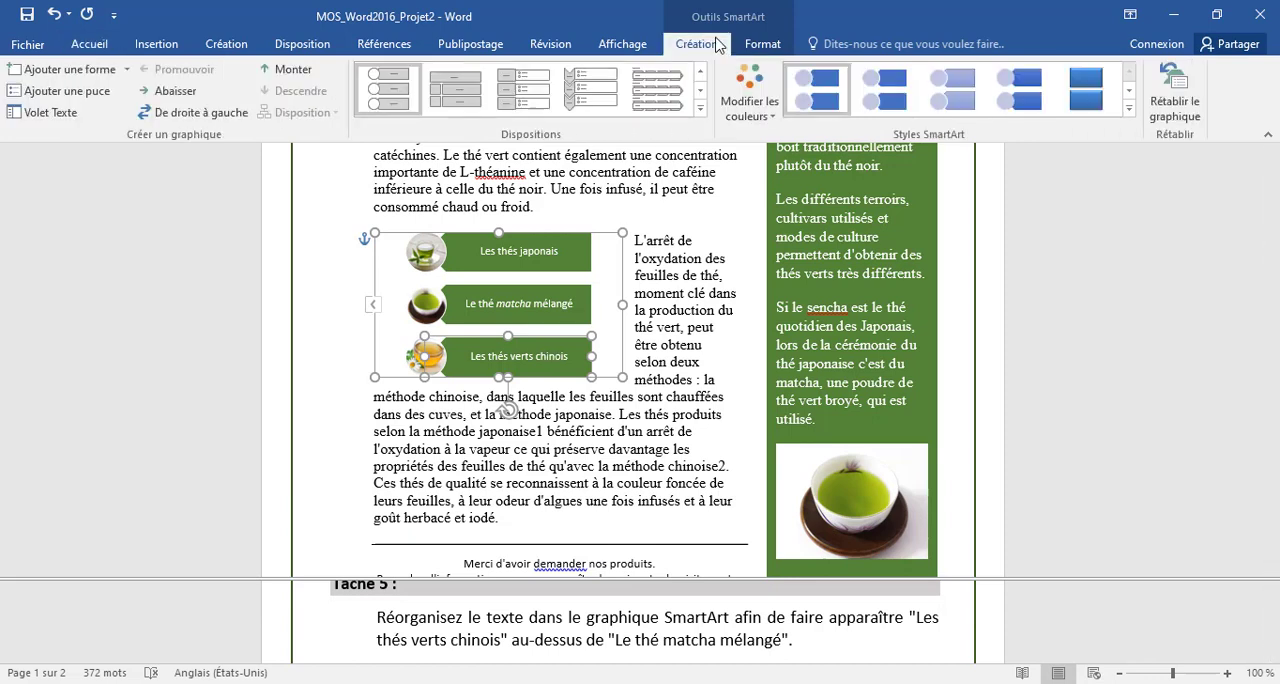
click(287, 71)
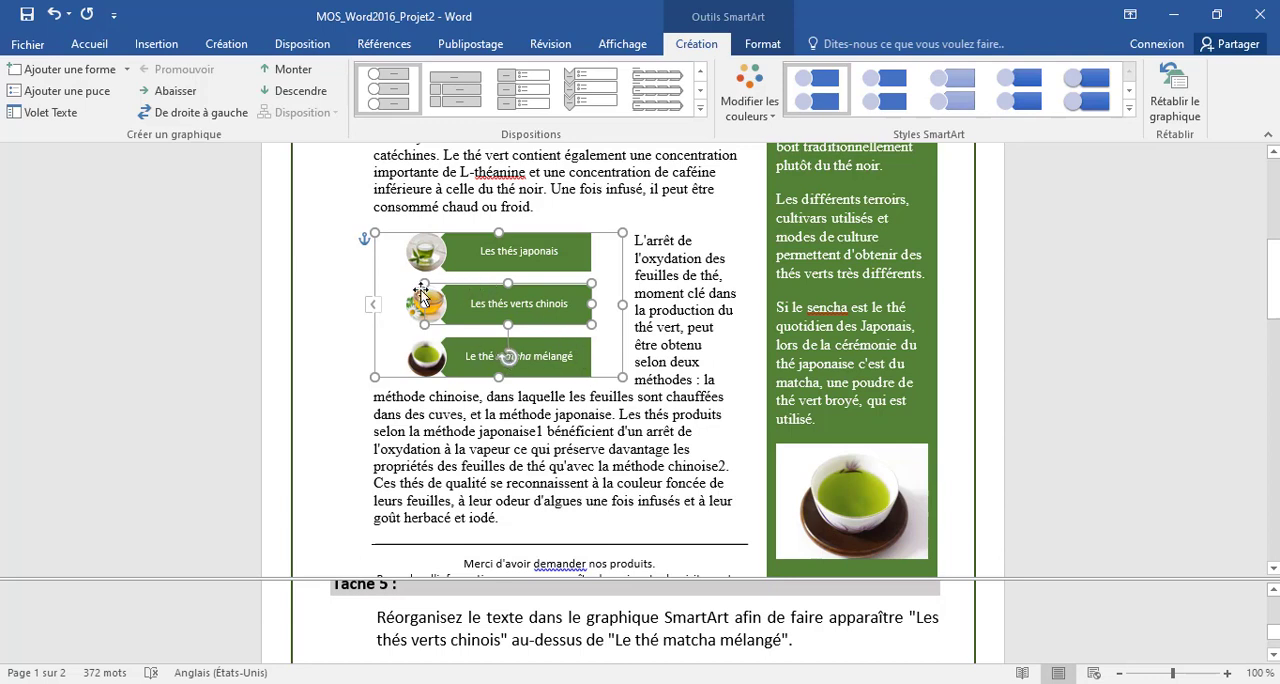
click(55, 15)
- Move "Le thé matcha mélangé" down one position in the SmartArt graphic, below "Les thés verts chinois"
click(532, 299)
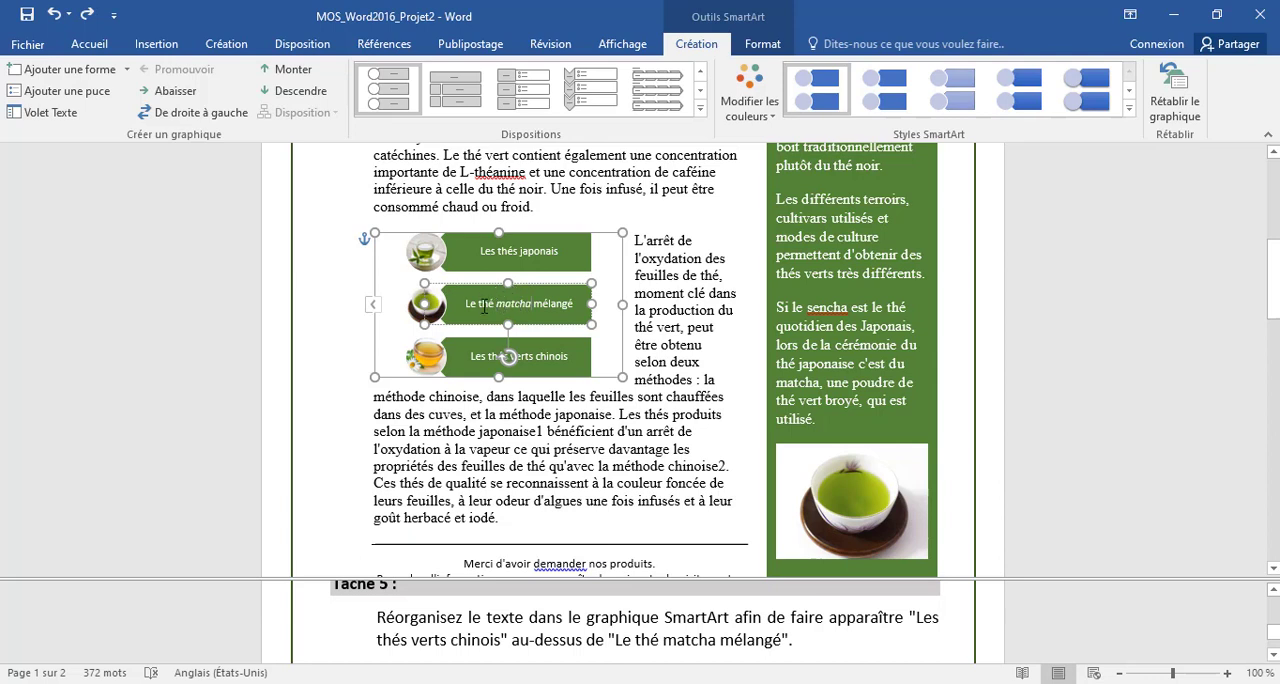
click(296, 91)
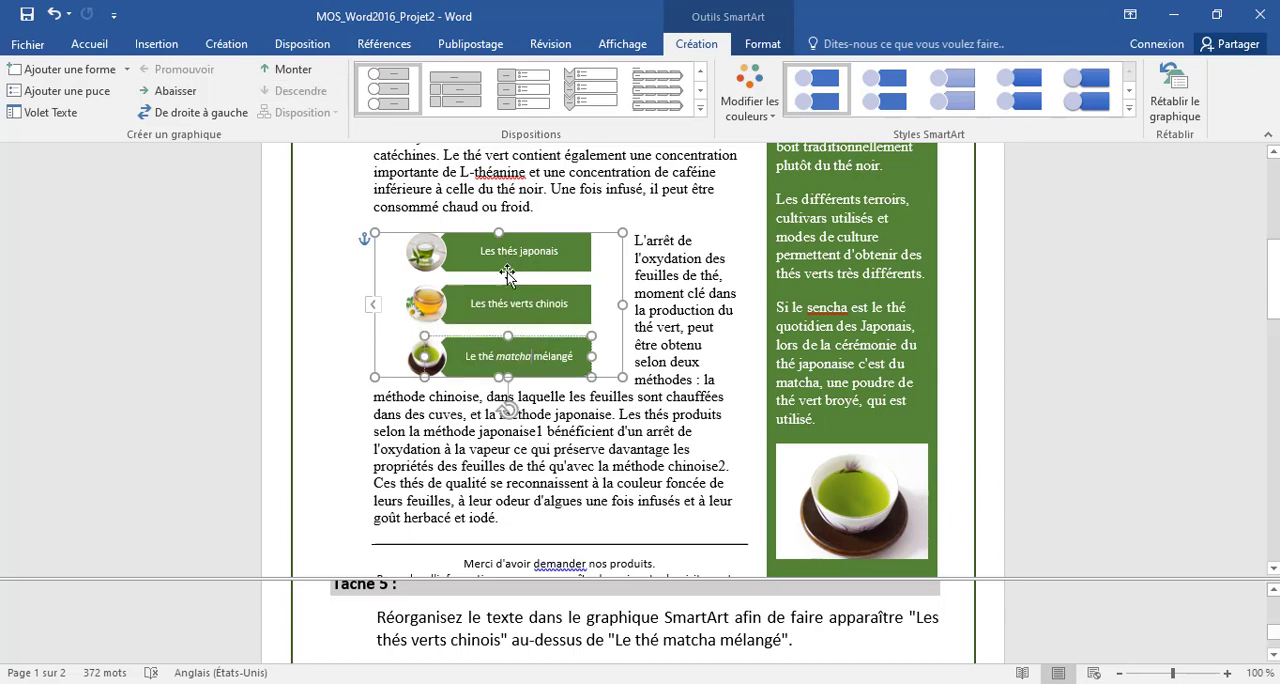
click(607, 428)
- Display the instructions that follow Tâche 5 in the exercise text
click(630, 643)
scroll(619, 605, down, 3)
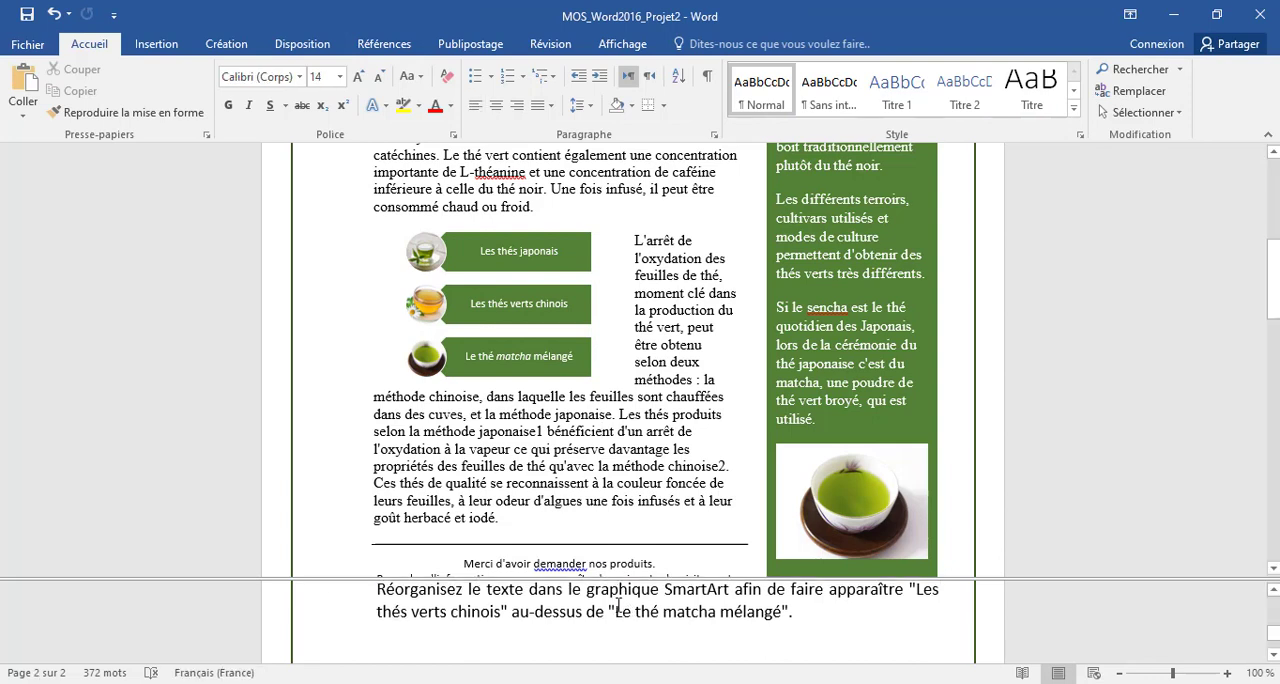